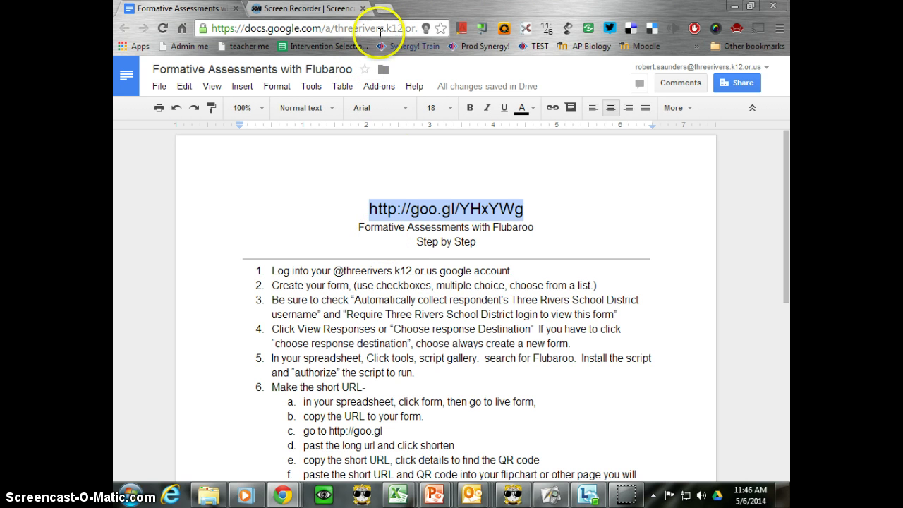
# Open the Nacho Quiz form from Google Drive in a new tab, then return to the Flubaroo guide.
pyautogui.click(374, 229)
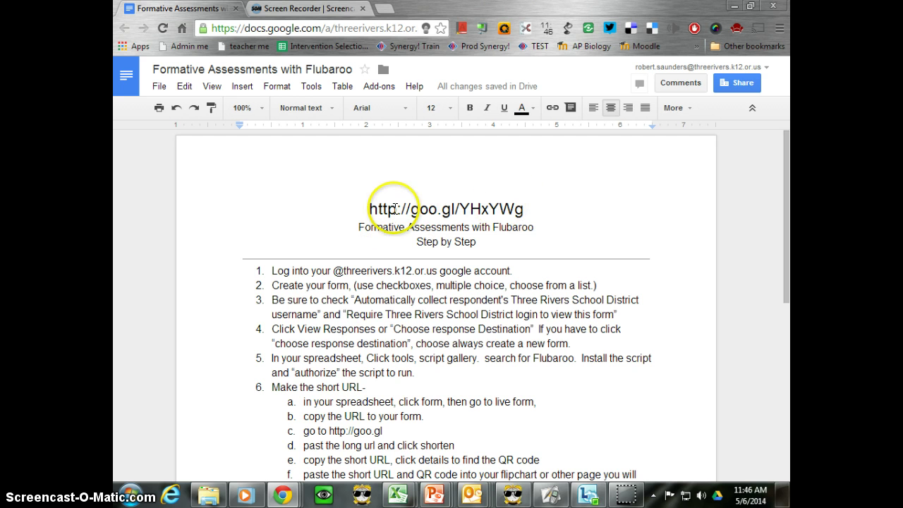
pyautogui.click(390, 10)
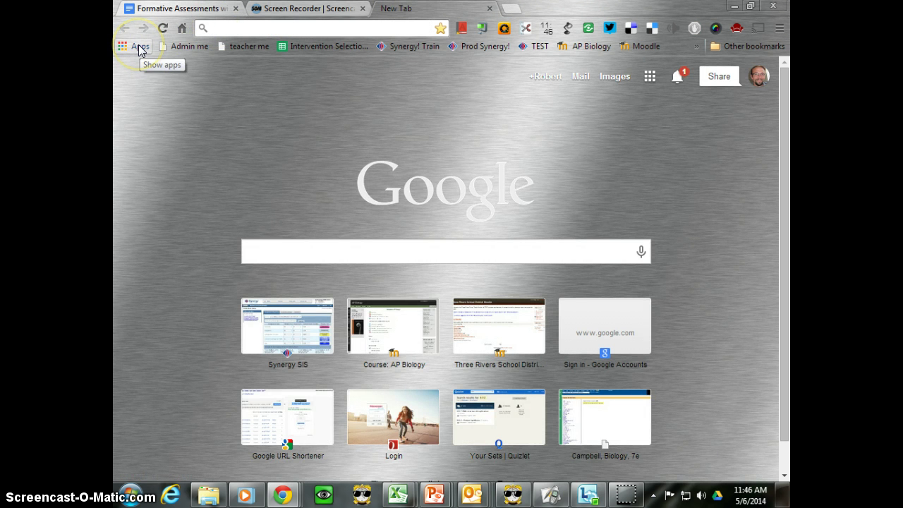
pyautogui.click(650, 78)
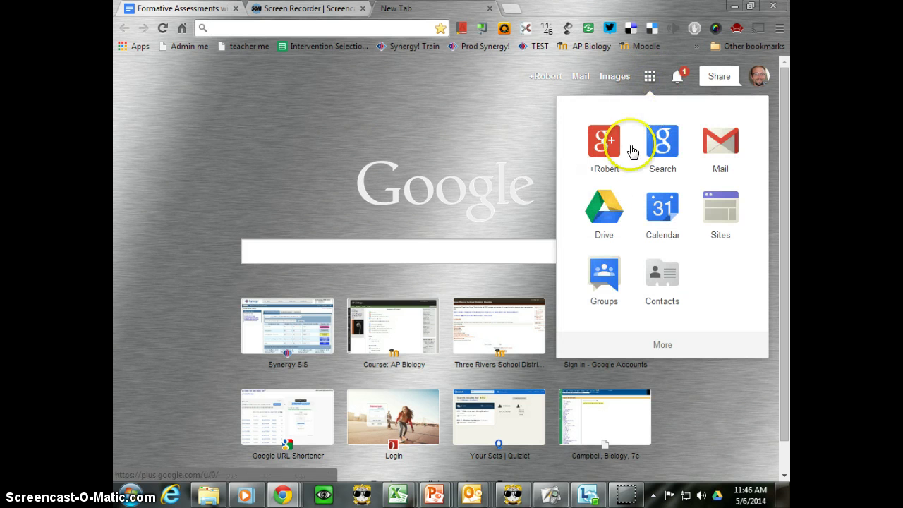
pyautogui.click(605, 215)
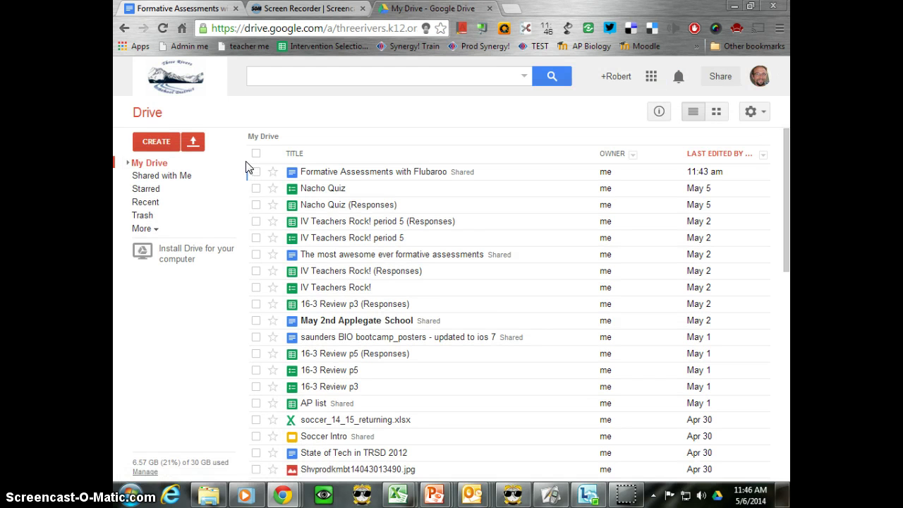
pyautogui.click(336, 190)
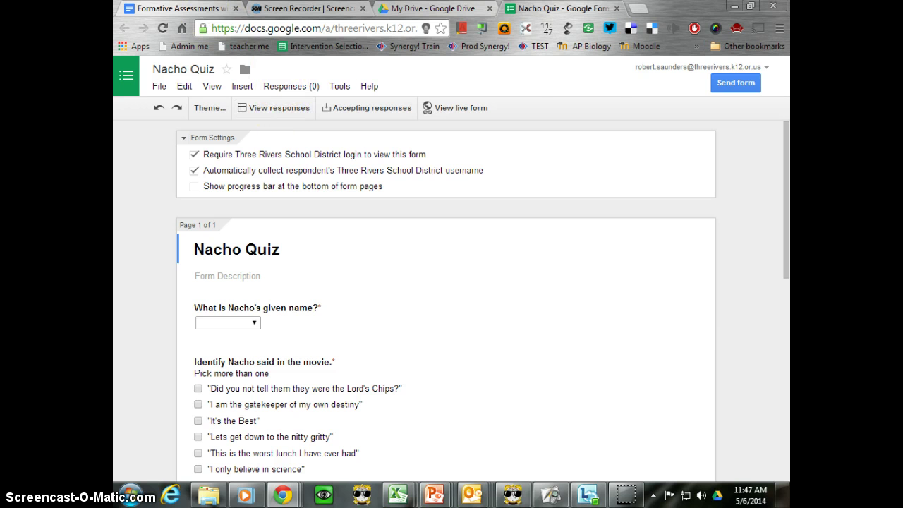
pyautogui.click(223, 8)
# Highlight 'Choose response Destination' in the guide's step 4, then go back to the Nacho Quiz form.
pyautogui.scroll(-3, 381, 304)
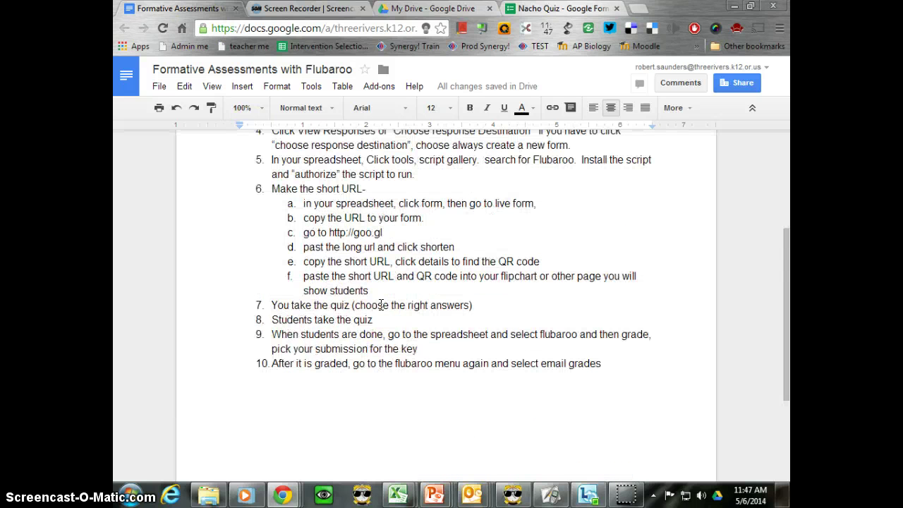
pyautogui.scroll(1, 378, 305)
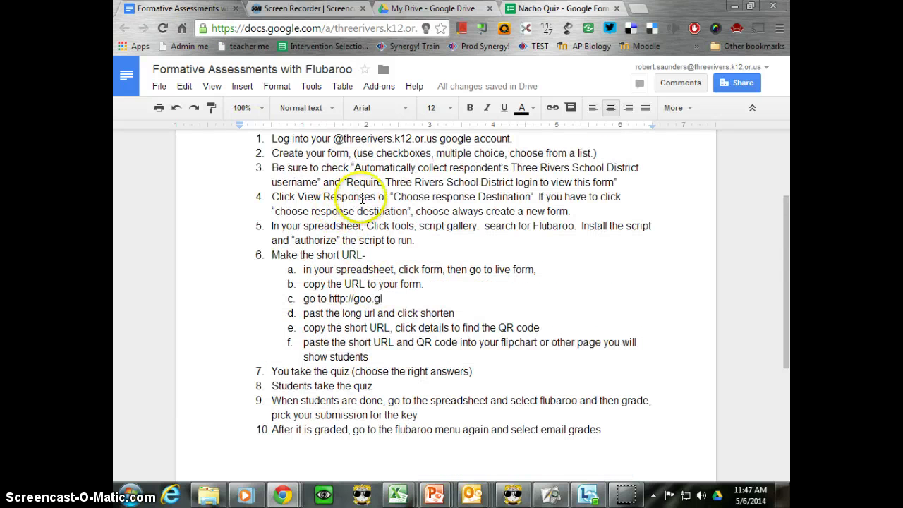
pyautogui.moveTo(391, 197); pyautogui.dragTo(539, 200)
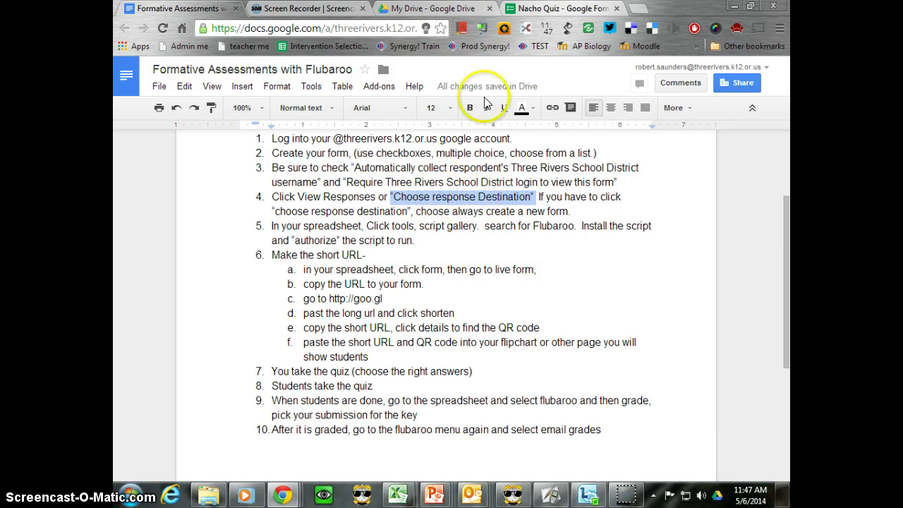
pyautogui.click(526, 9)
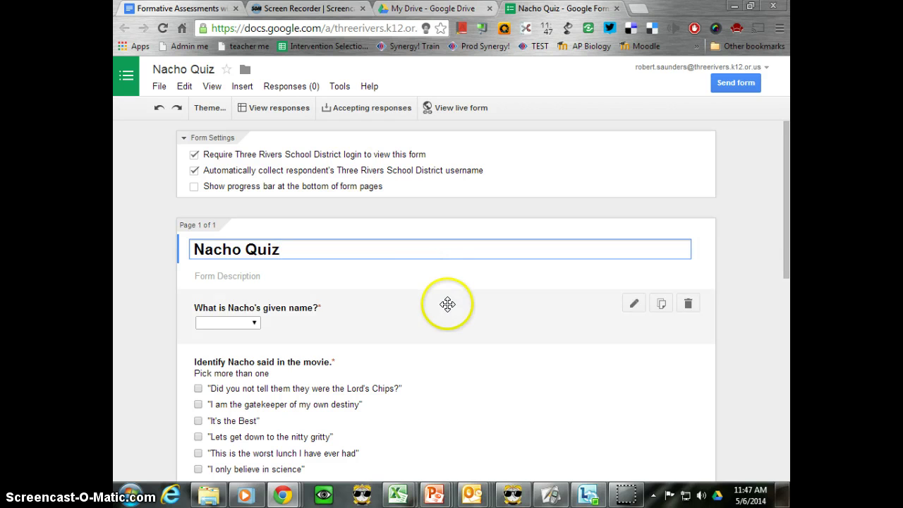
# Scroll through every Nacho Quiz question and back to the top, then return to the guide.
pyautogui.scroll(-2, 448, 302)
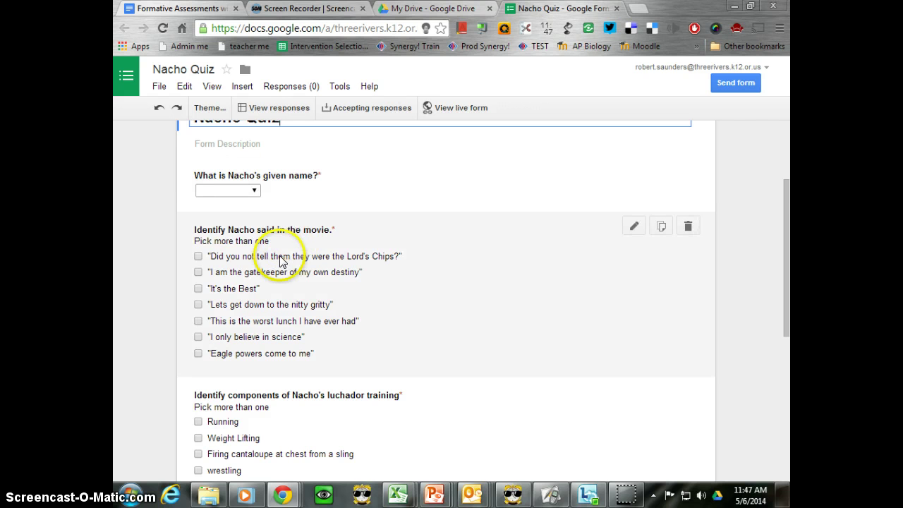
pyautogui.scroll(-1, 260, 289)
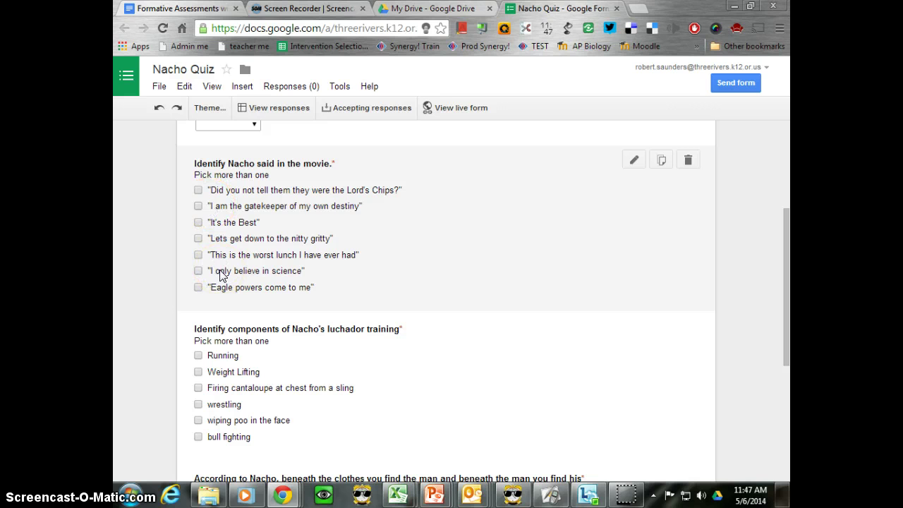
pyautogui.scroll(-1, 251, 260)
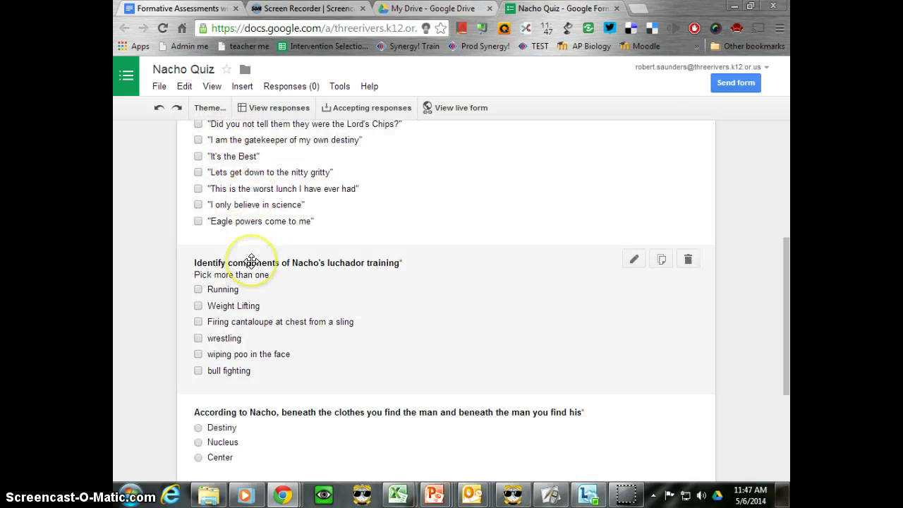
pyautogui.scroll(-1, 251, 260)
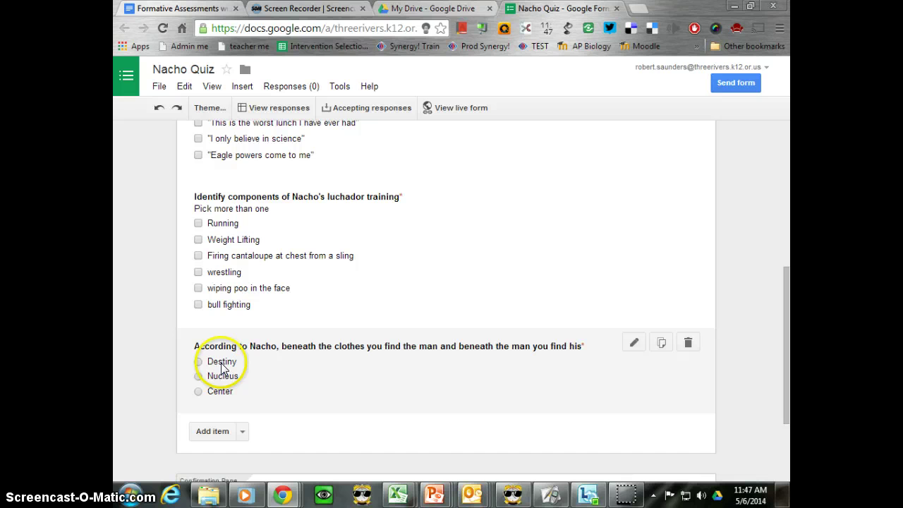
pyautogui.scroll(5, 282, 303)
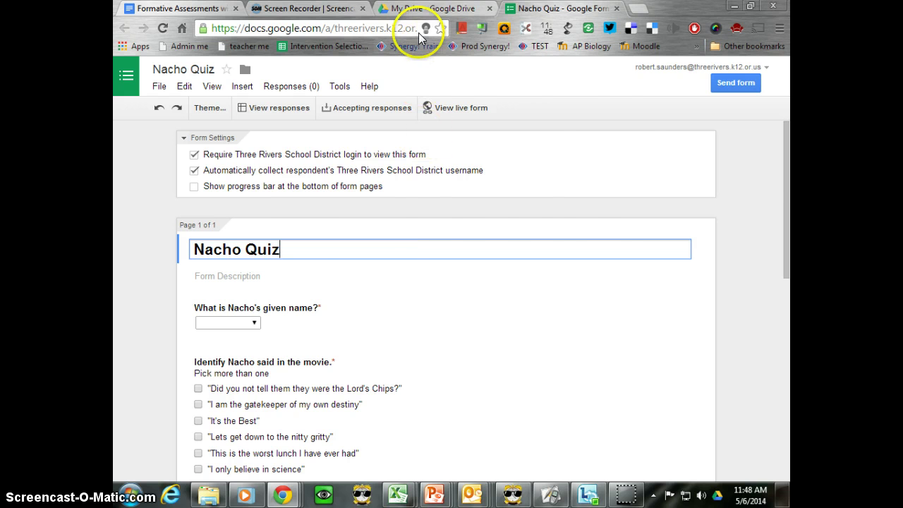
pyautogui.click(201, 8)
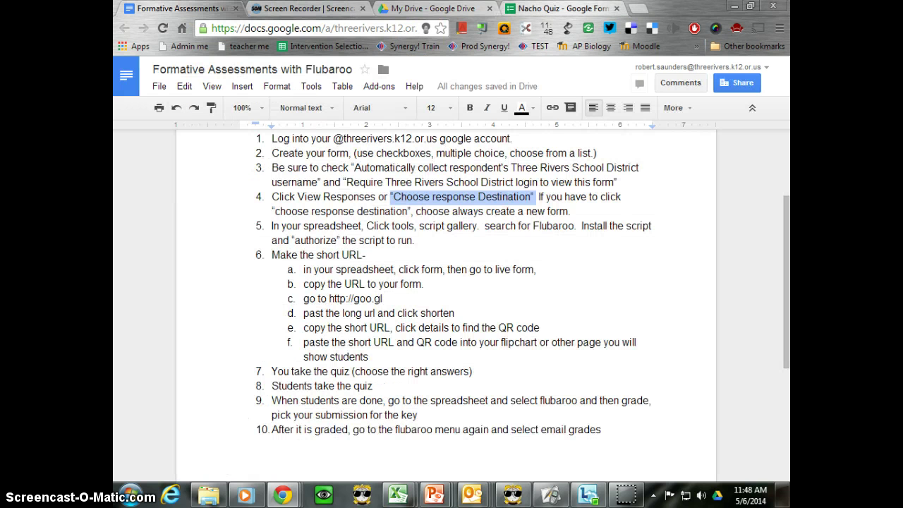
# Highlight the guide's step 3 on form settings and step 5 on installing Flubaroo, then return to the form.
pyautogui.click(314, 198)
pyautogui.scroll(1, 315, 195)
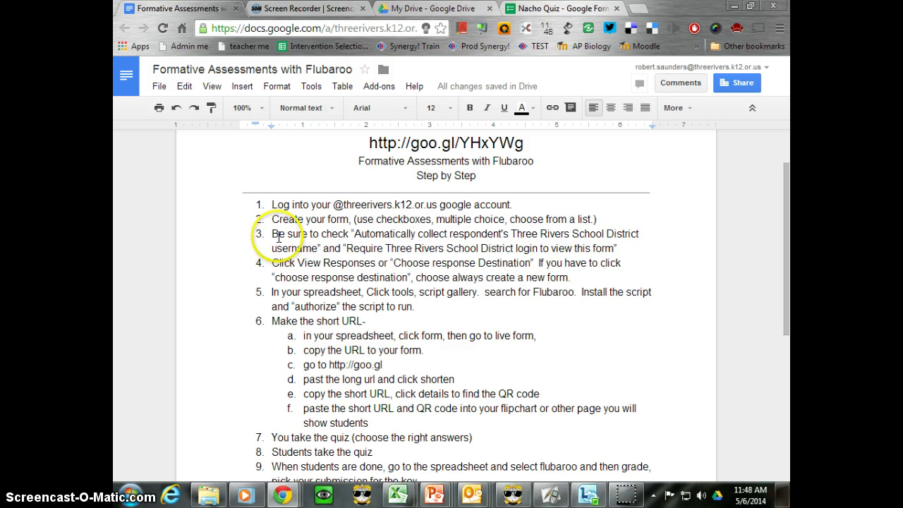
pyautogui.moveTo(281, 235); pyautogui.dragTo(358, 236)
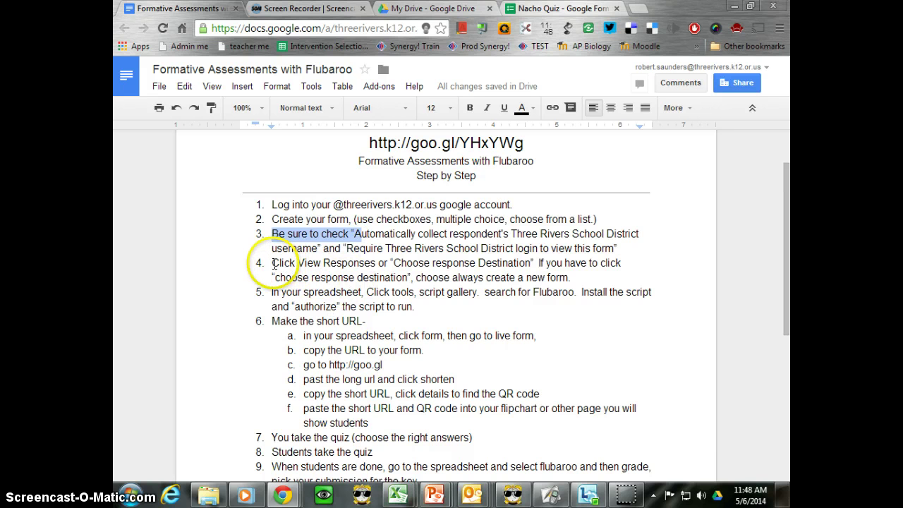
pyautogui.moveTo(273, 292); pyautogui.dragTo(414, 305)
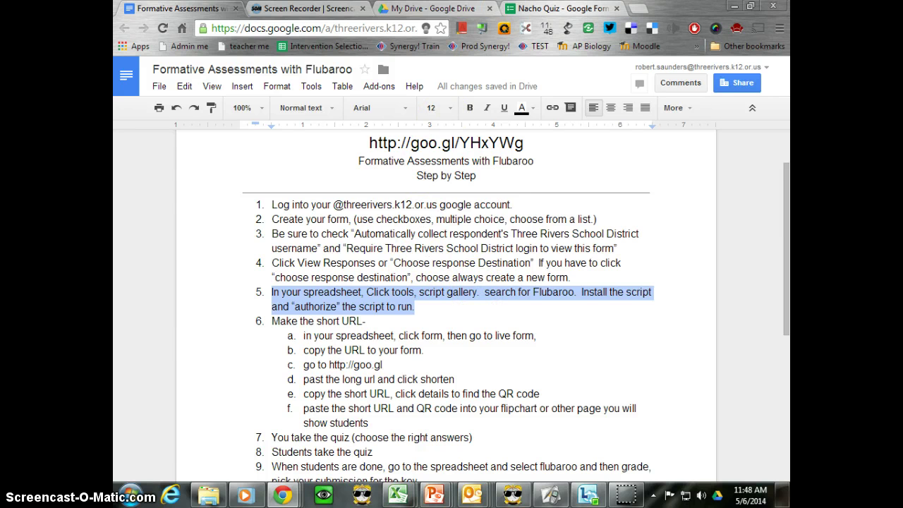
pyautogui.click(544, 8)
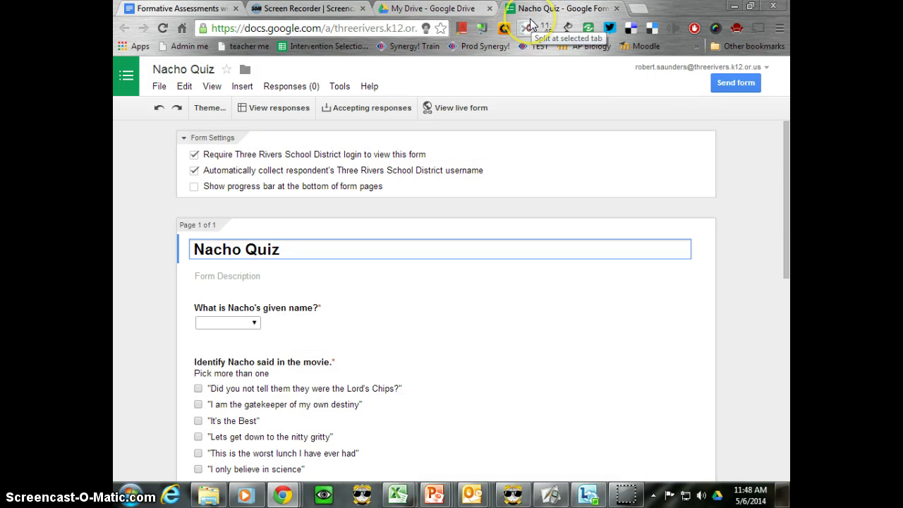
# Open the Nacho Quiz (Responses) spreadsheet and bring up the Script Gallery search box.
pyautogui.click(258, 113)
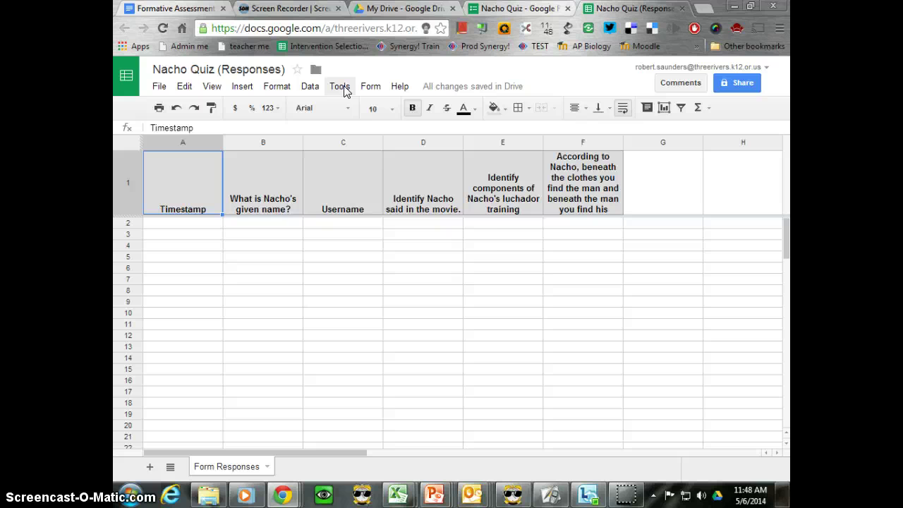
pyautogui.click(344, 85)
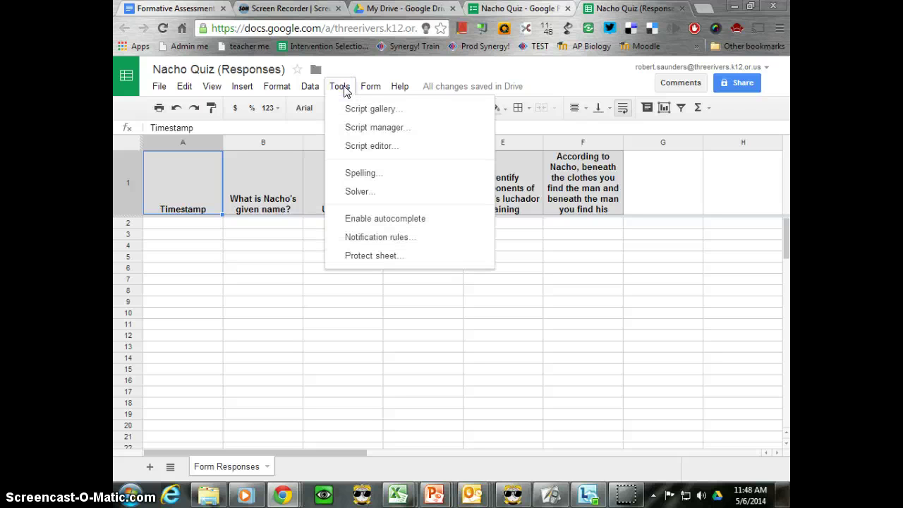
pyautogui.click(354, 111)
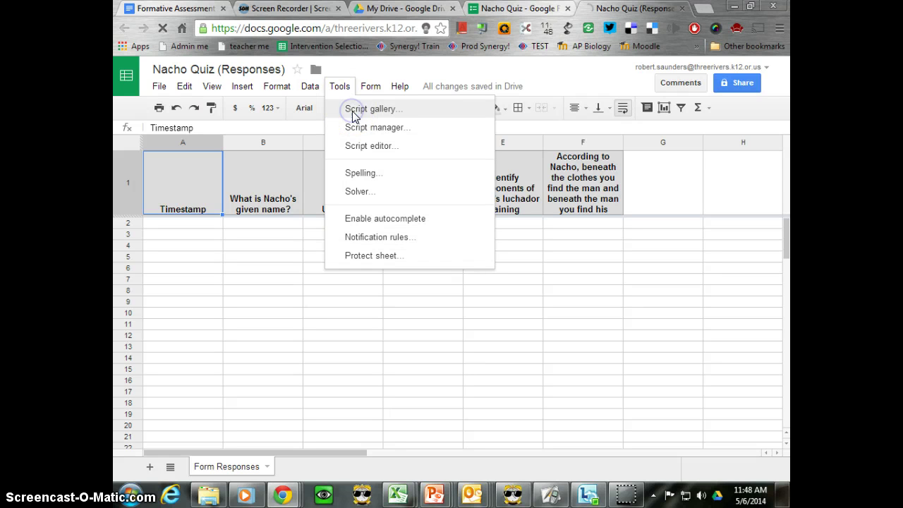
pyautogui.click(385, 143)
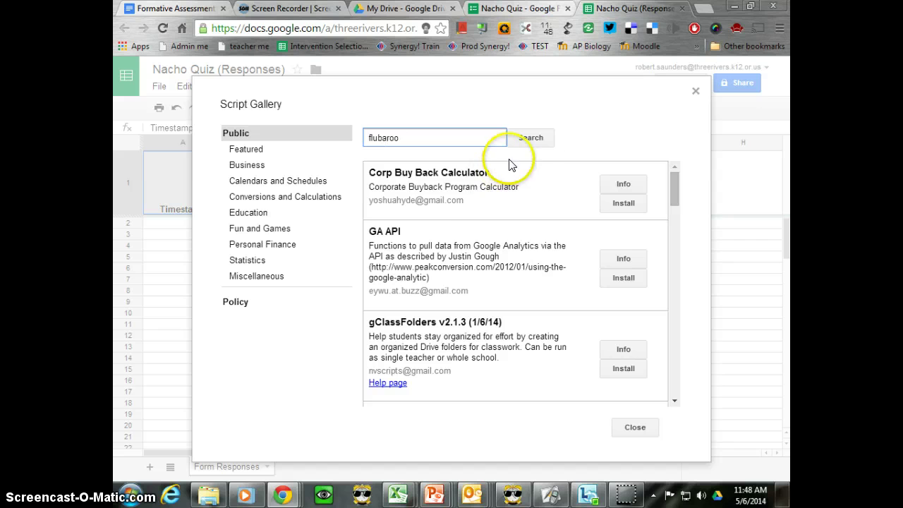
# Search the gallery for flubaroo, install and authorize Flubaroo, accept its permissions, and close the gallery.
pyautogui.click(542, 137)
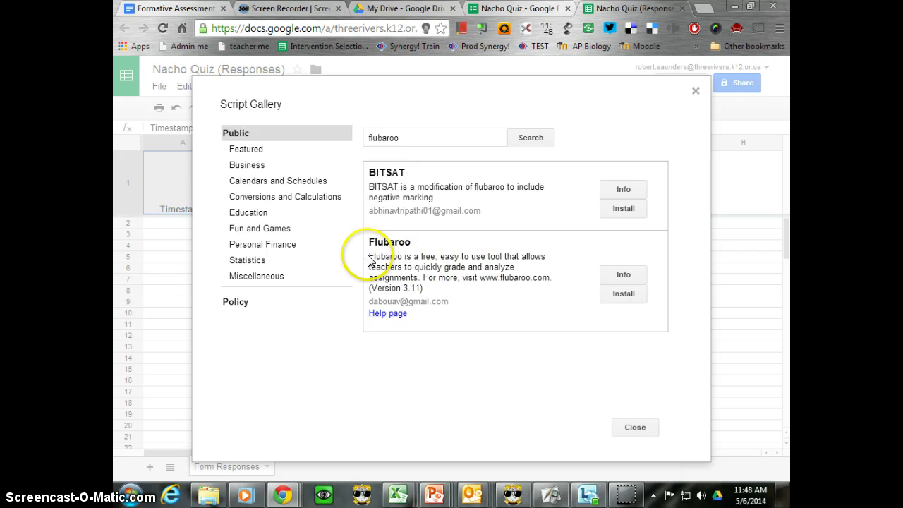
pyautogui.click(624, 294)
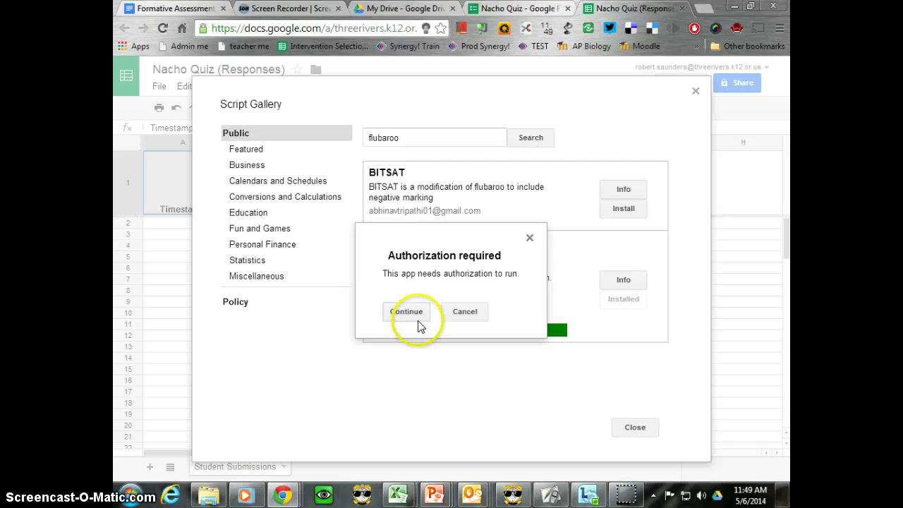
pyautogui.click(417, 319)
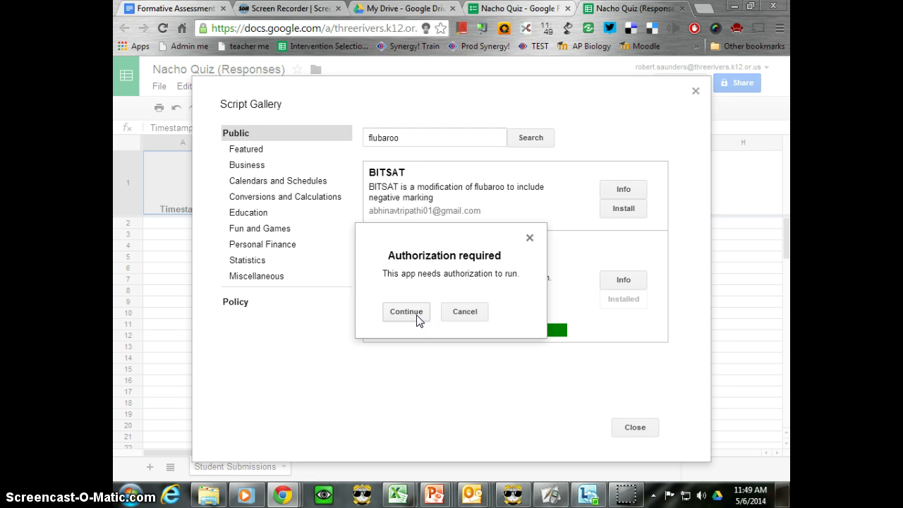
pyautogui.click(417, 318)
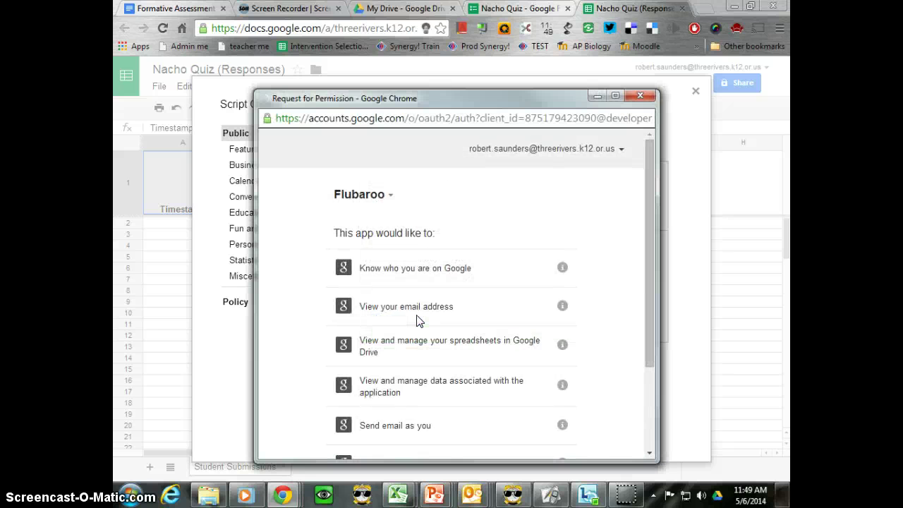
pyautogui.scroll(-1, 605, 273)
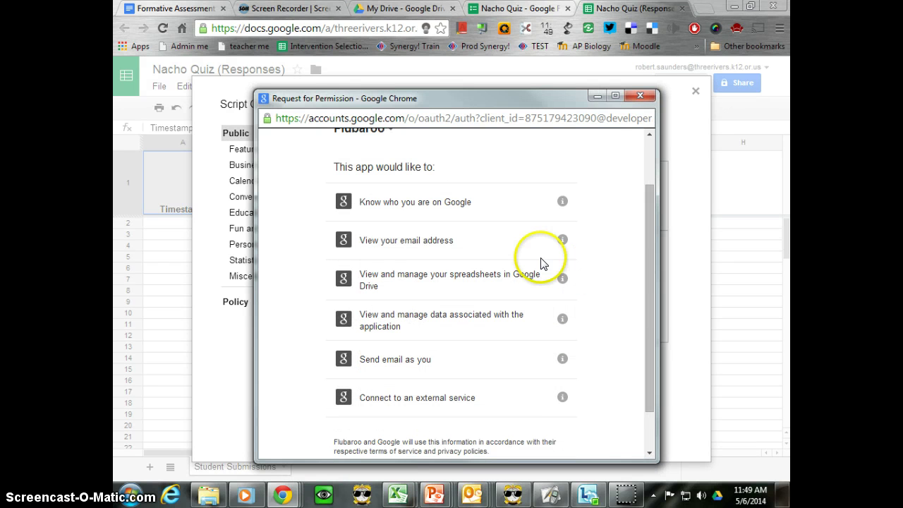
pyautogui.scroll(-1, 430, 357)
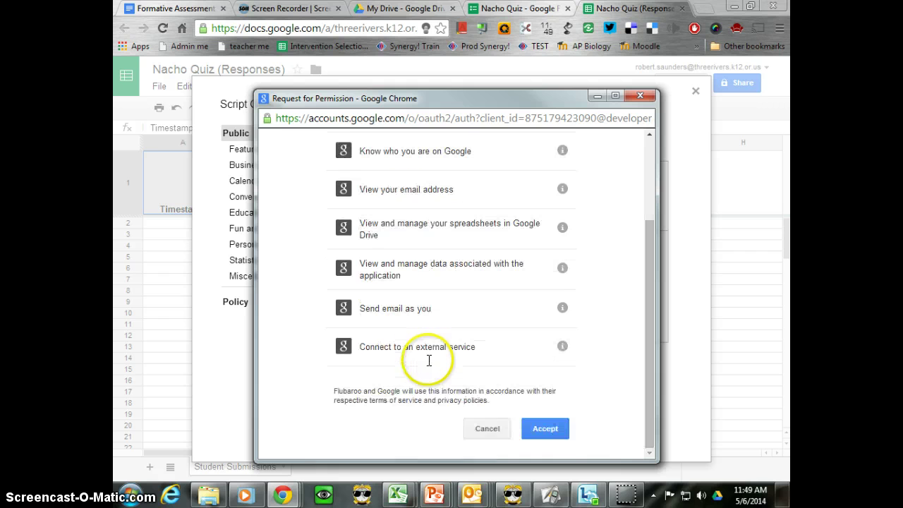
pyautogui.click(541, 428)
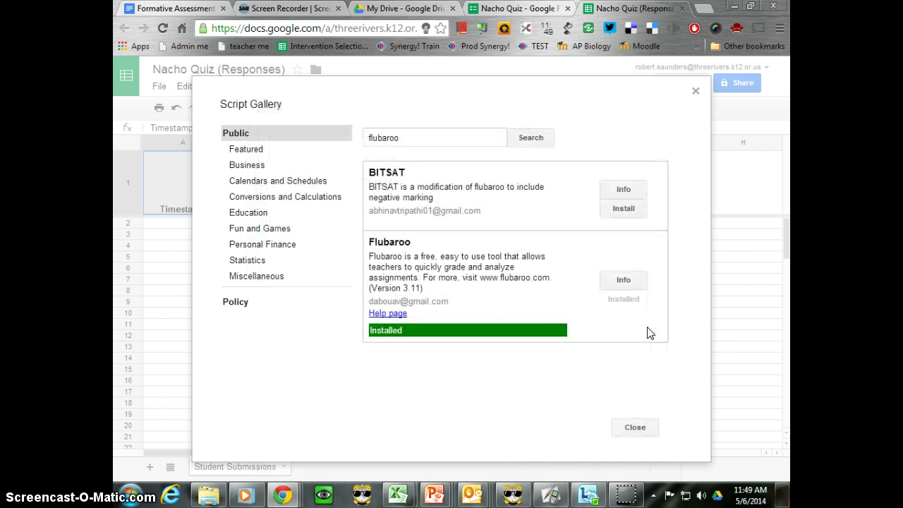
pyautogui.click(634, 427)
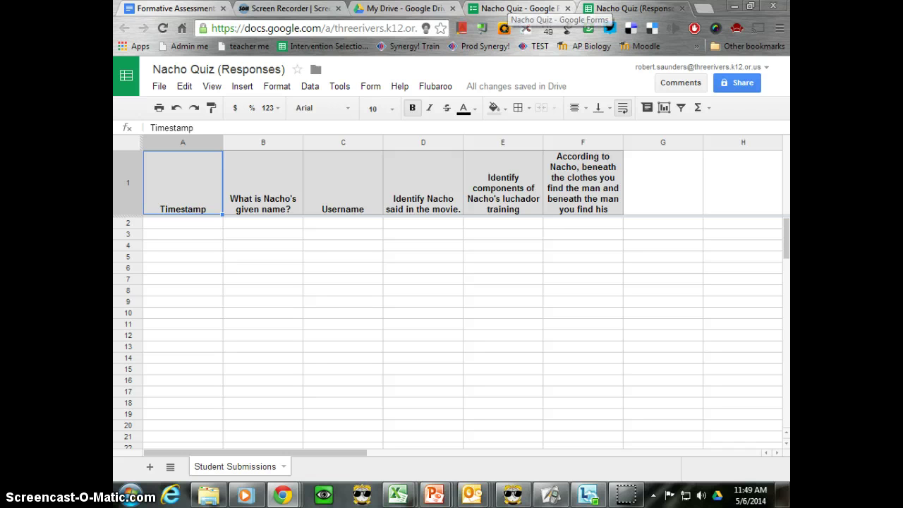
# Highlight step 6 'Make the short URL' in the Flubaroo guide, then return to the Nacho Quiz editor.
pyautogui.click(518, 9)
pyautogui.click(221, 6)
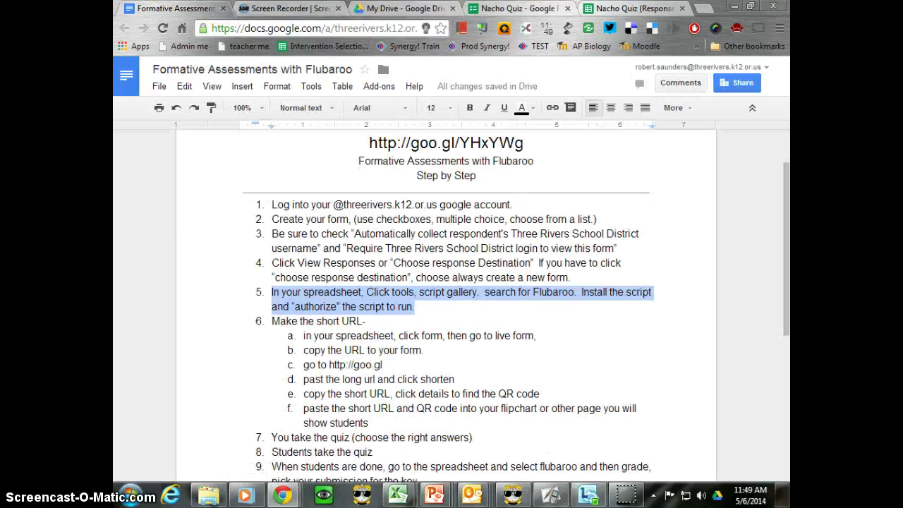
pyautogui.click(302, 329)
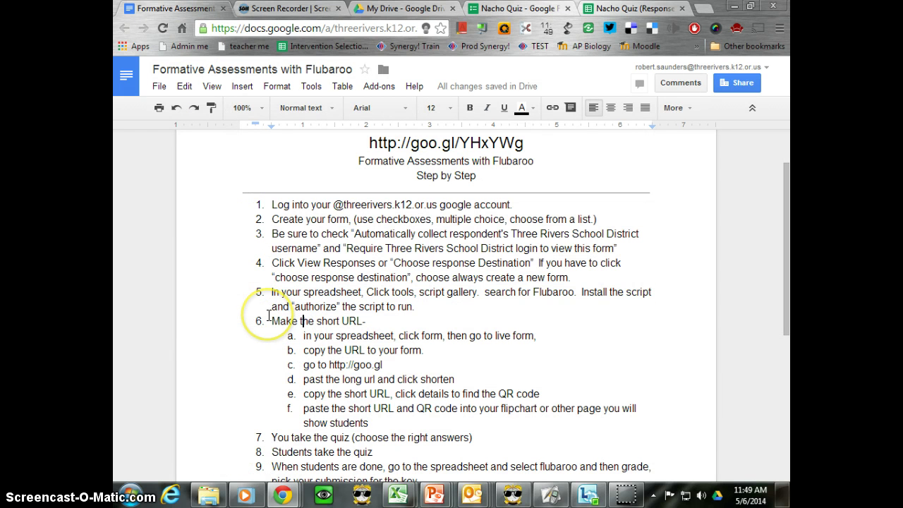
pyautogui.moveTo(265, 323); pyautogui.dragTo(363, 322)
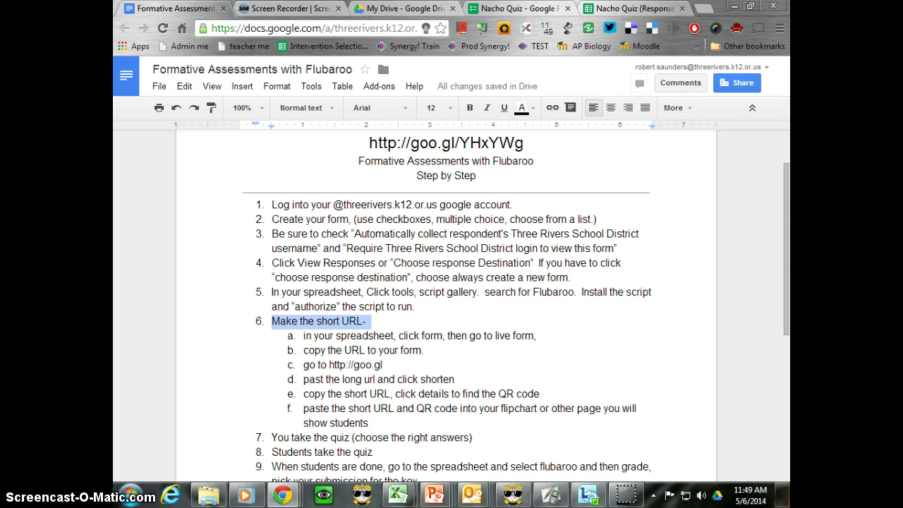
pyautogui.click(526, 8)
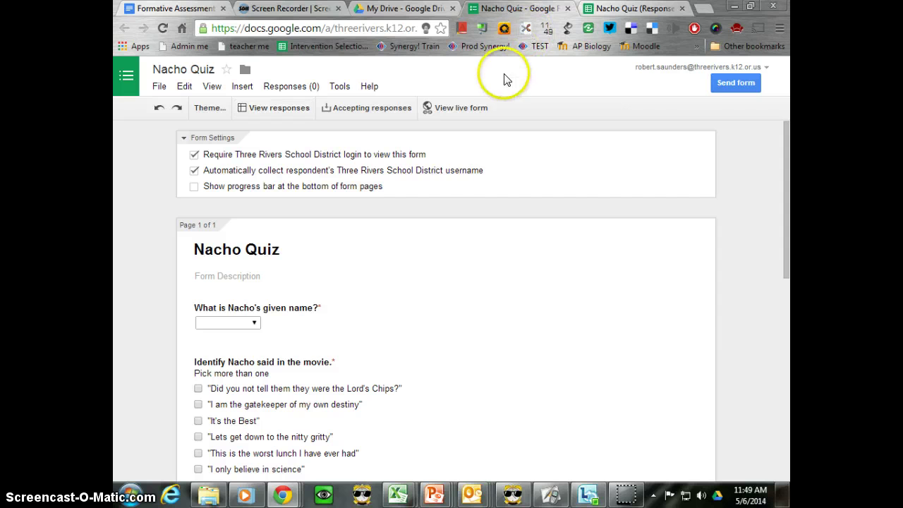
# Open the live Nacho Quiz form, select and copy its web address, and start a new tab.
pyautogui.click(454, 113)
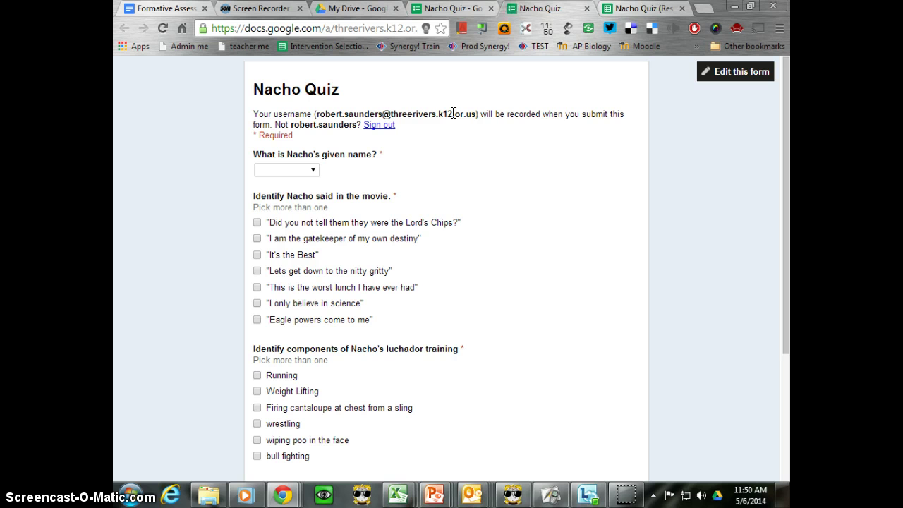
pyautogui.click(444, 125)
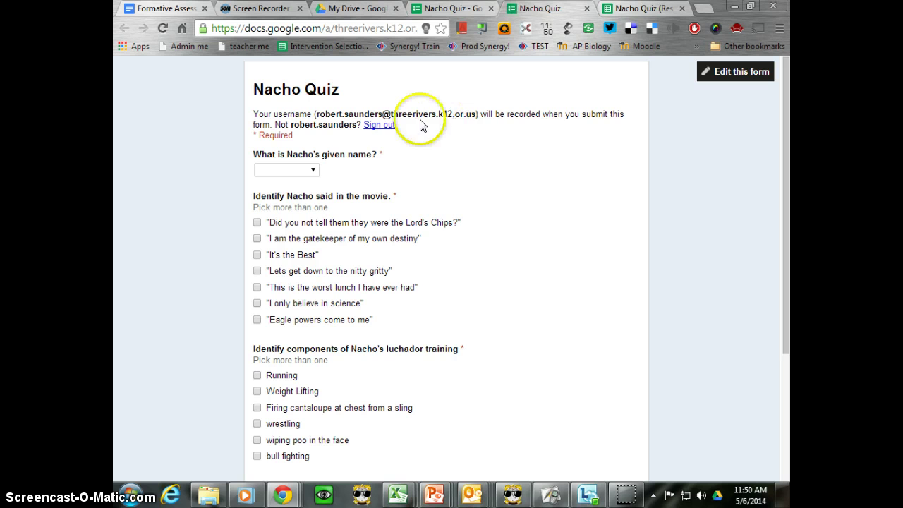
pyautogui.click(319, 113)
pyautogui.moveTo(319, 113); pyautogui.dragTo(480, 114)
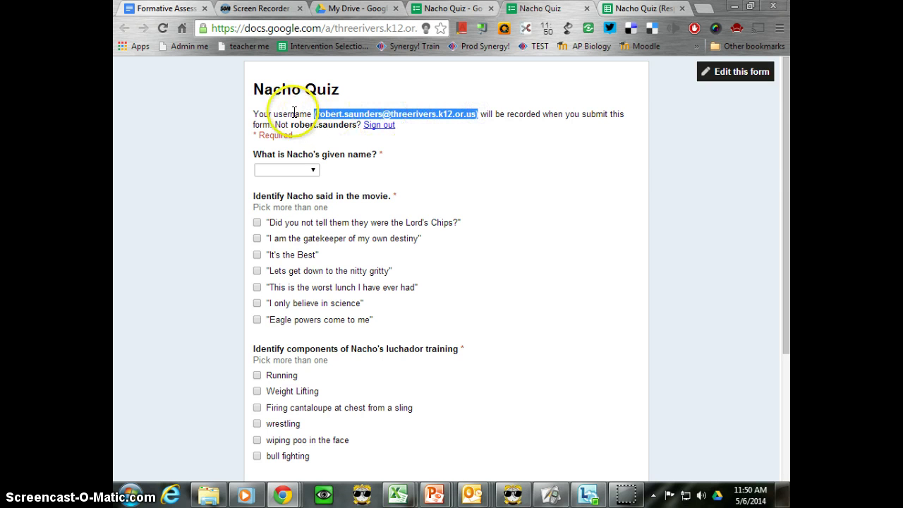
pyautogui.click(387, 29)
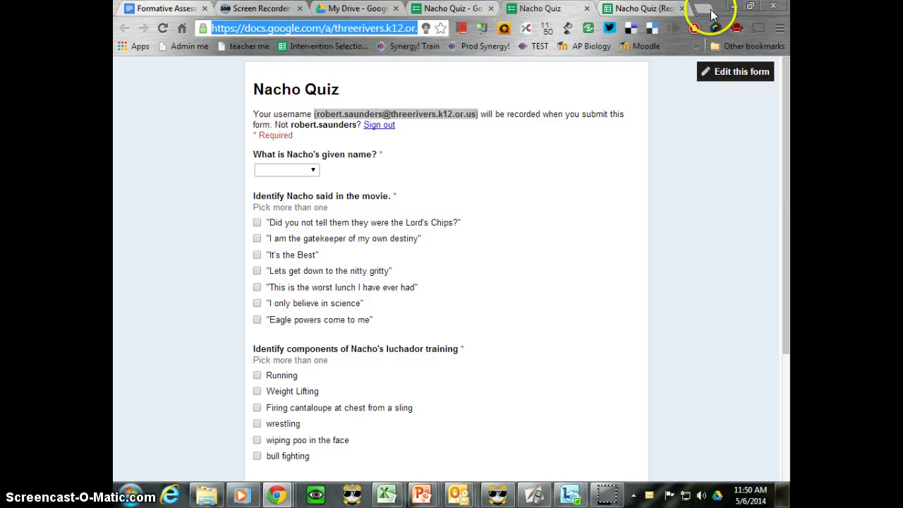
pyautogui.click(709, 9)
pyautogui.click(383, 27)
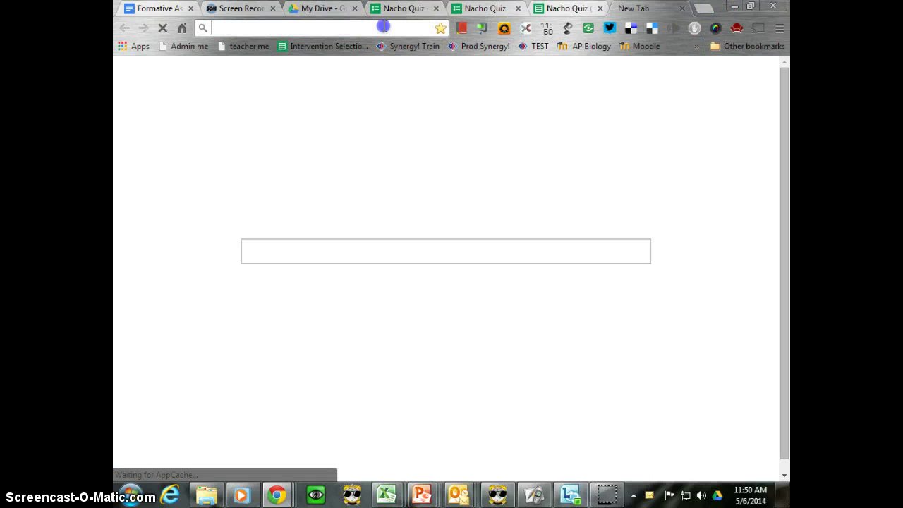
pyautogui.write('goo.gl')
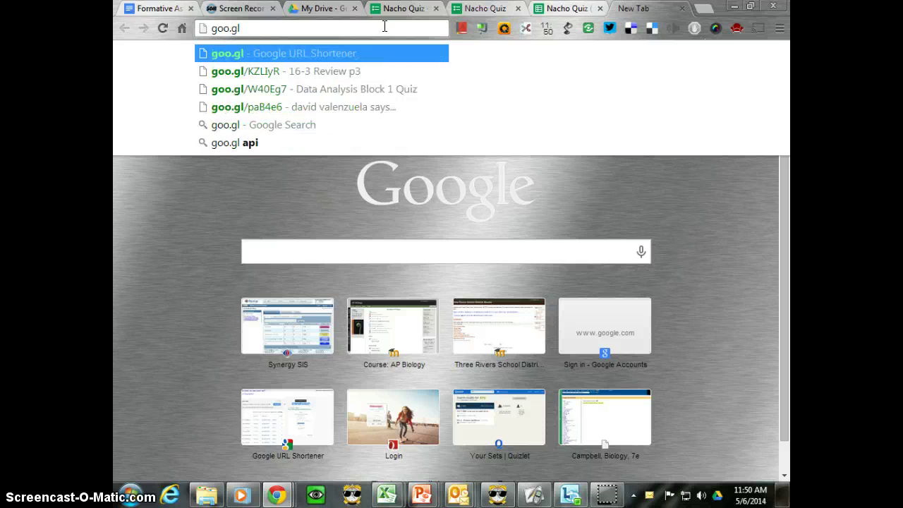
pyautogui.press('Return')
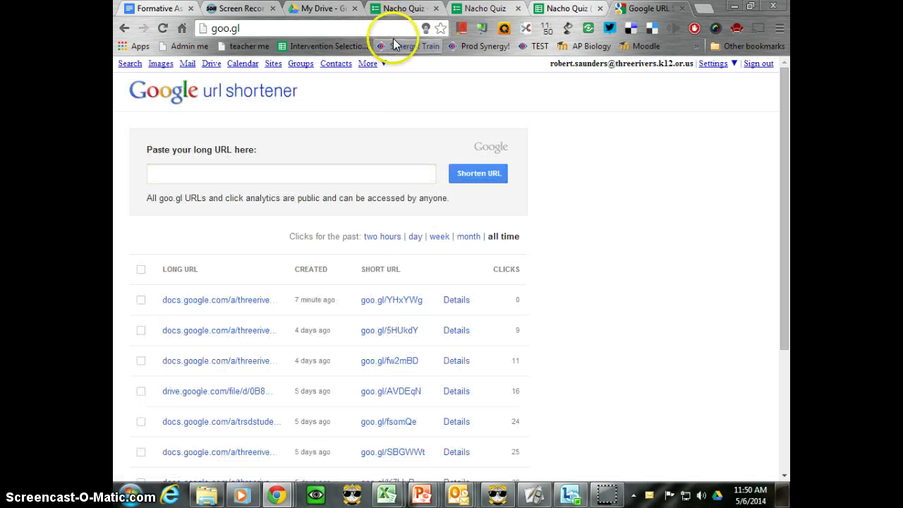
pyautogui.click(240, 173)
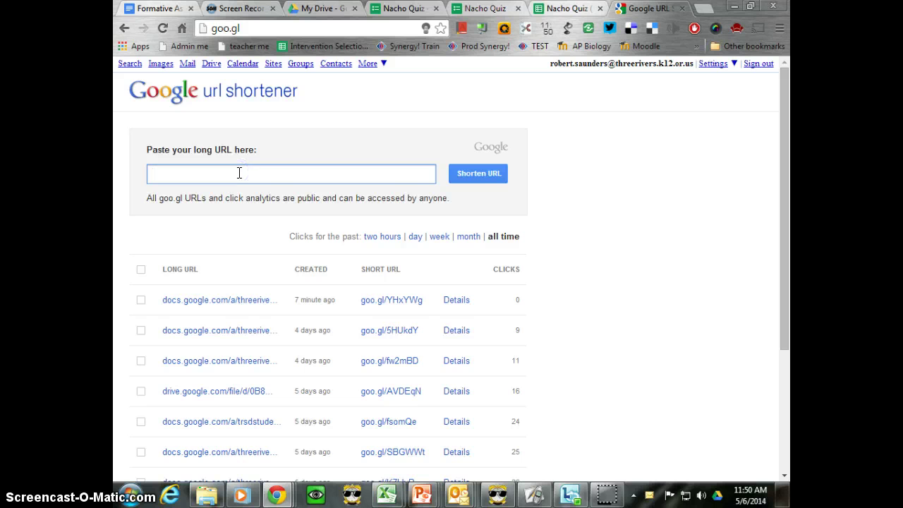
pyautogui.hotkey('ctrl', 'v')
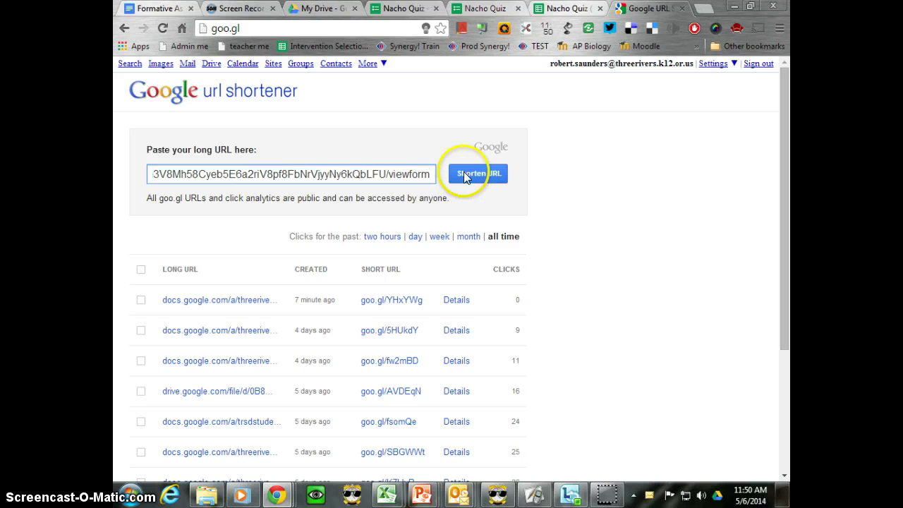
pyautogui.click(464, 172)
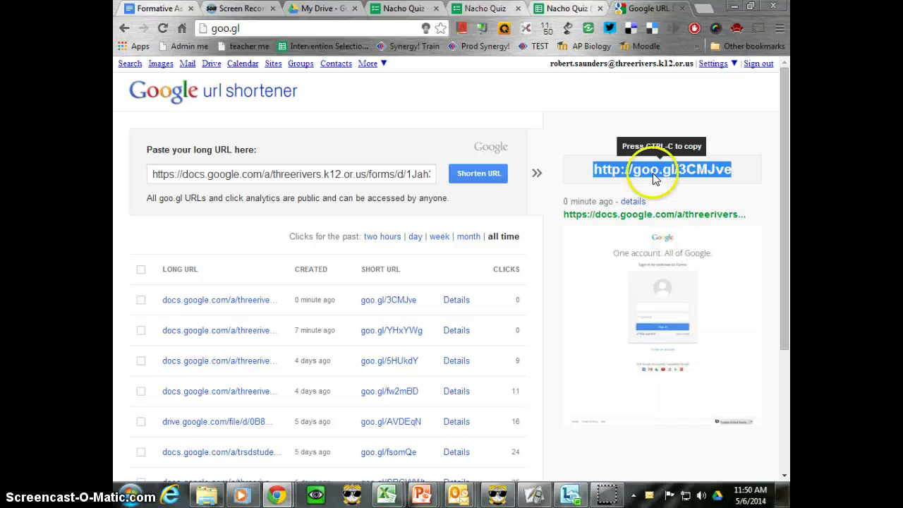
pyautogui.click(533, 496)
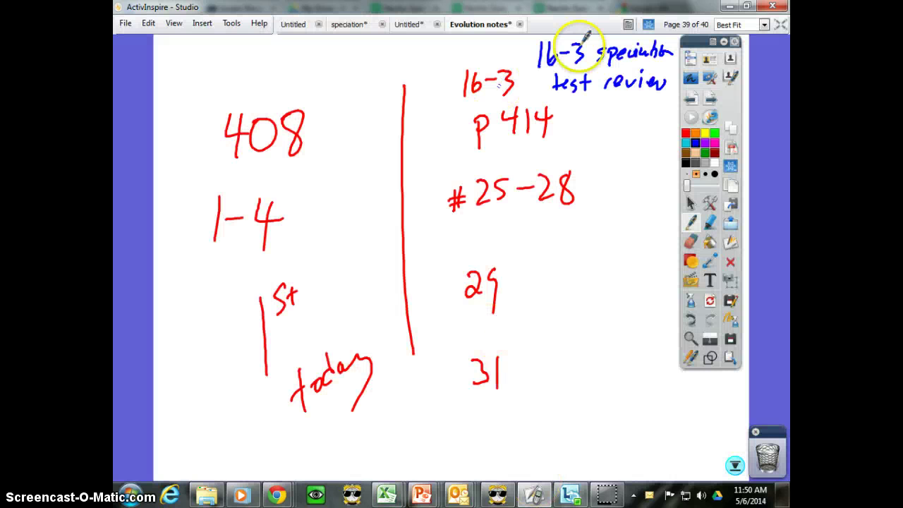
pyautogui.click(727, 100)
pyautogui.click(264, 111)
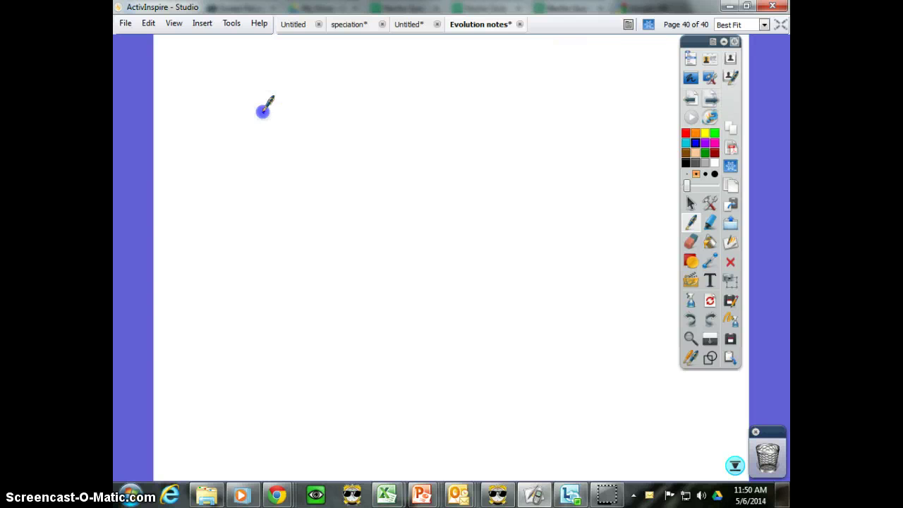
pyautogui.rightClick(341, 194)
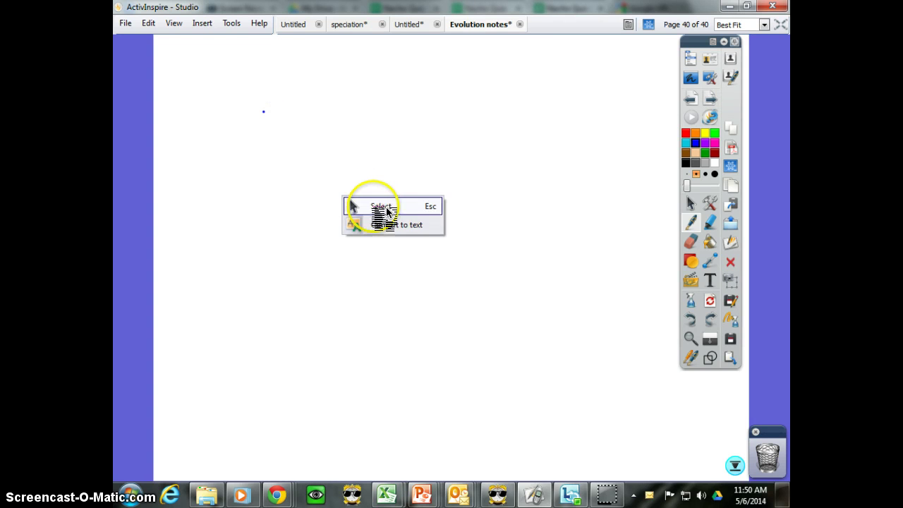
pyautogui.click(350, 203)
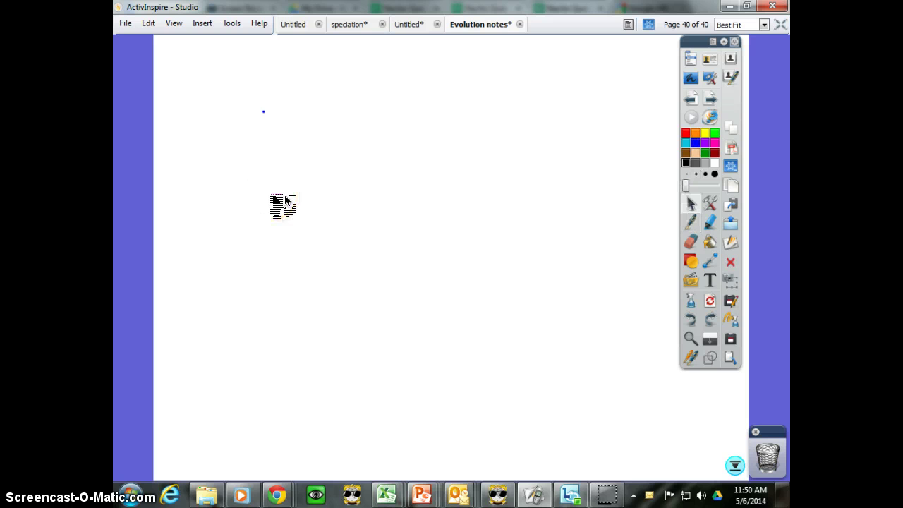
pyautogui.write('http://goo.gl/3CMJve')
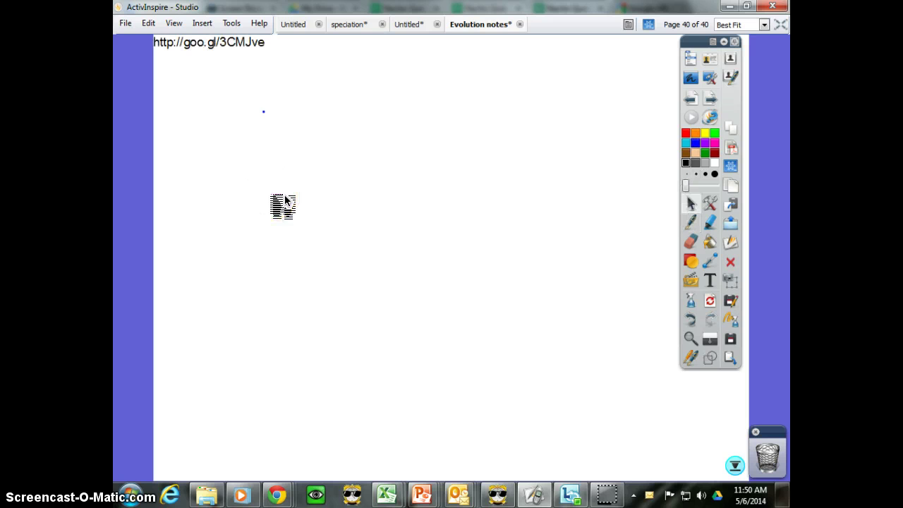
pyautogui.moveTo(254, 43); pyautogui.dragTo(441, 92)
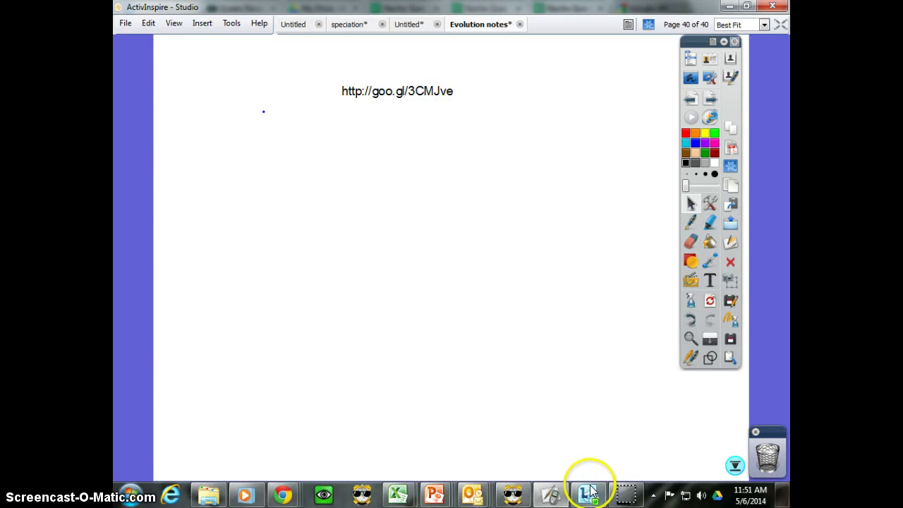
pyautogui.moveTo(591, 493)
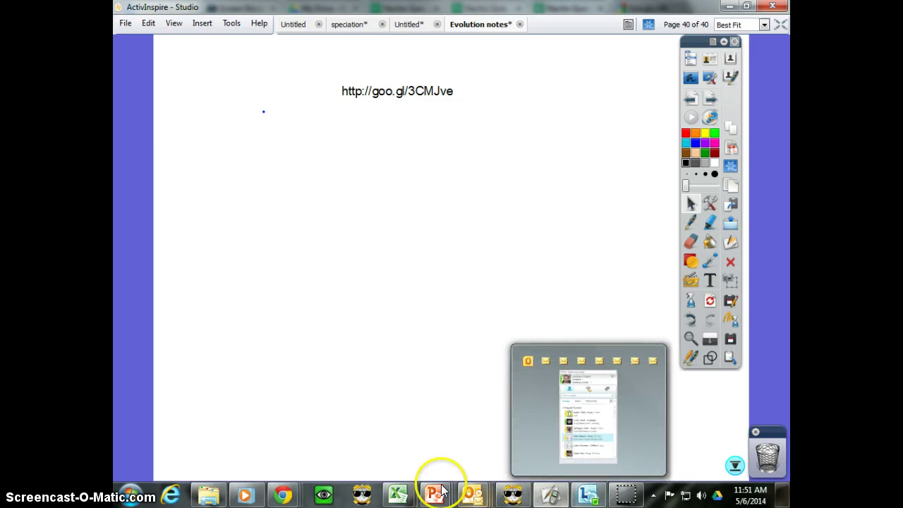
# Copy the QR code image from the goo.gl/3CMJve details page in URL Shortener.
pyautogui.moveTo(282, 498)
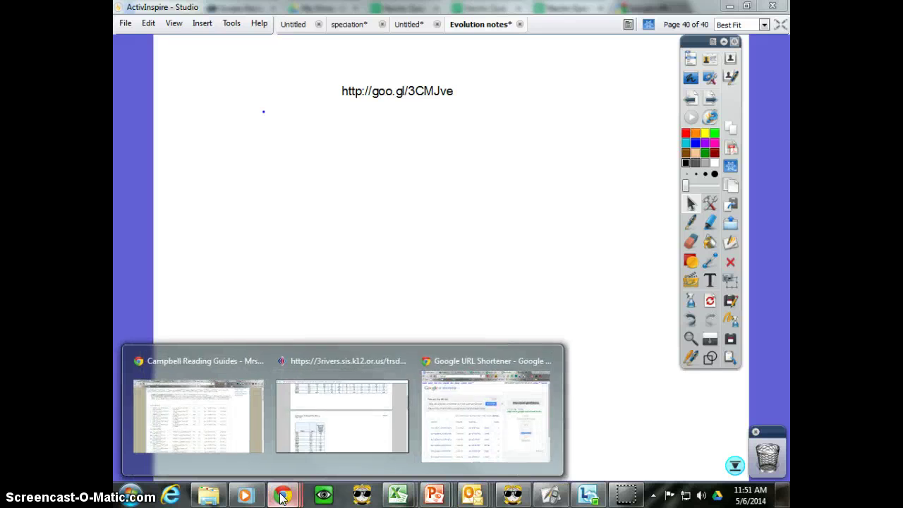
pyautogui.click(428, 411)
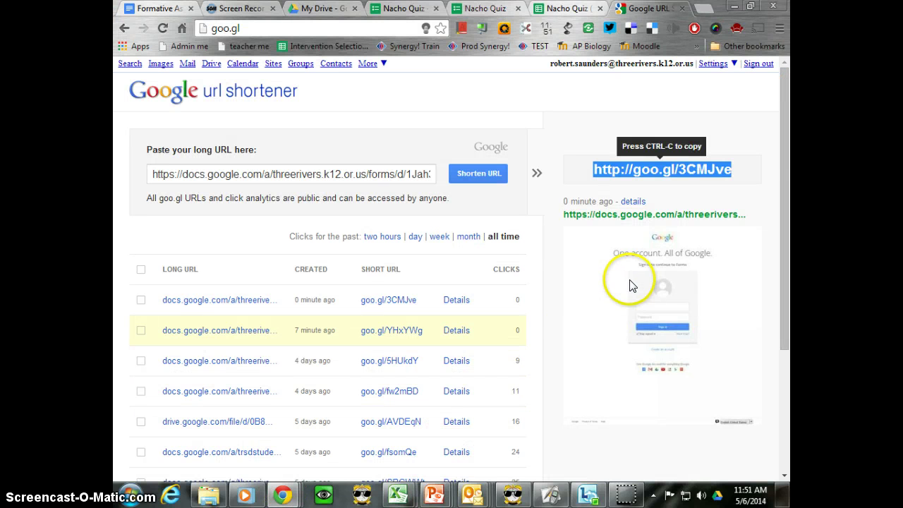
pyautogui.click(635, 202)
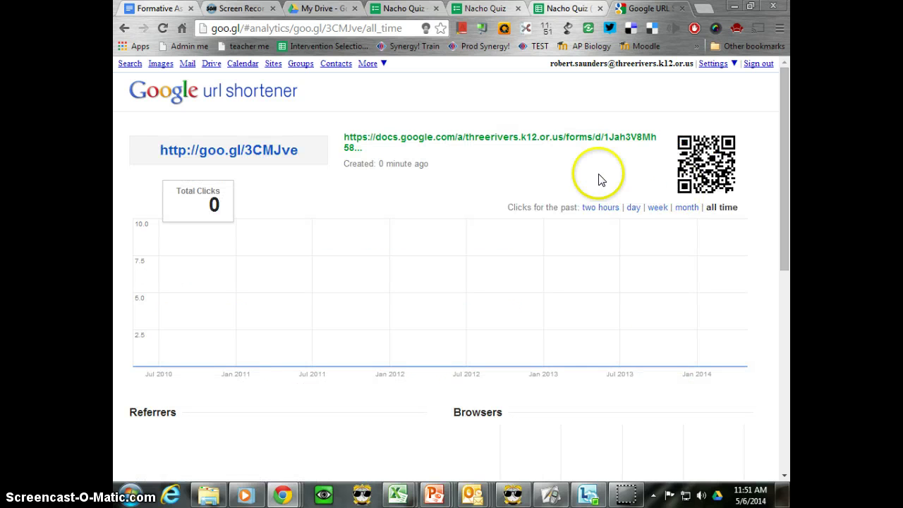
pyautogui.rightClick(716, 168)
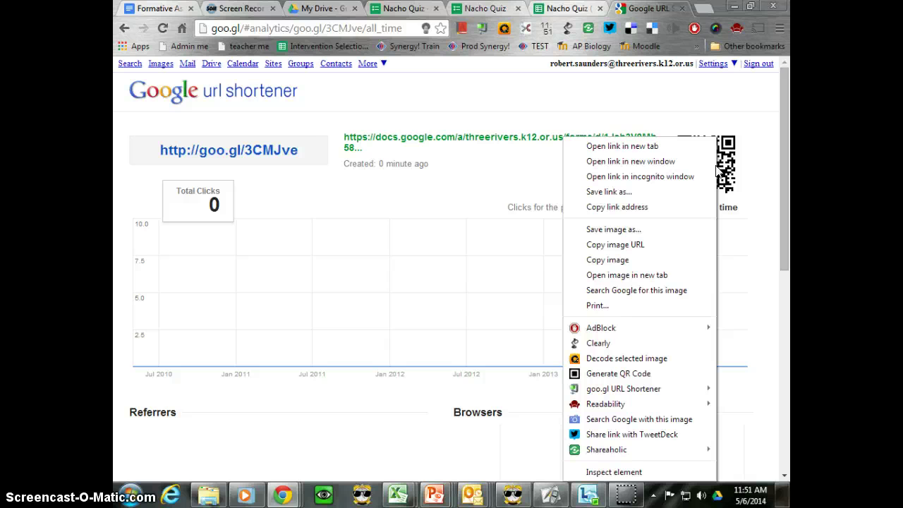
pyautogui.click(615, 259)
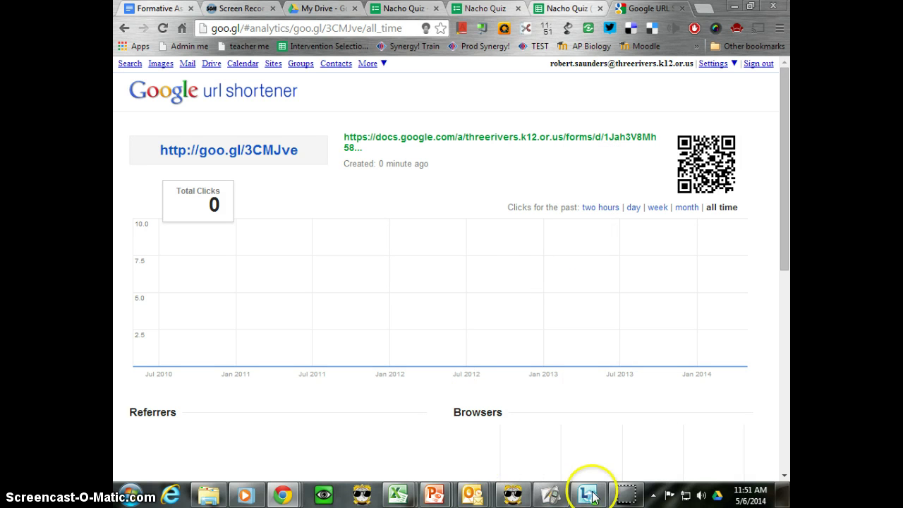
# Paste the QR code onto ActivInspire page 40 and enlarge it beneath the goo.gl/3CMJve link.
pyautogui.click(550, 494)
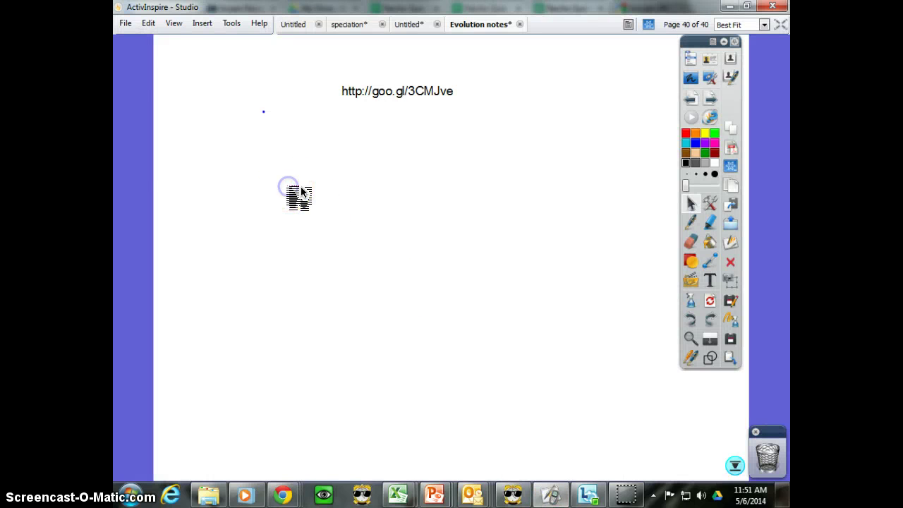
pyautogui.hotkey('ctrl', 'v')
pyautogui.moveTo(302, 192); pyautogui.dragTo(534, 386)
pyautogui.click(277, 204)
pyautogui.moveTo(486, 335); pyautogui.dragTo(511, 288)
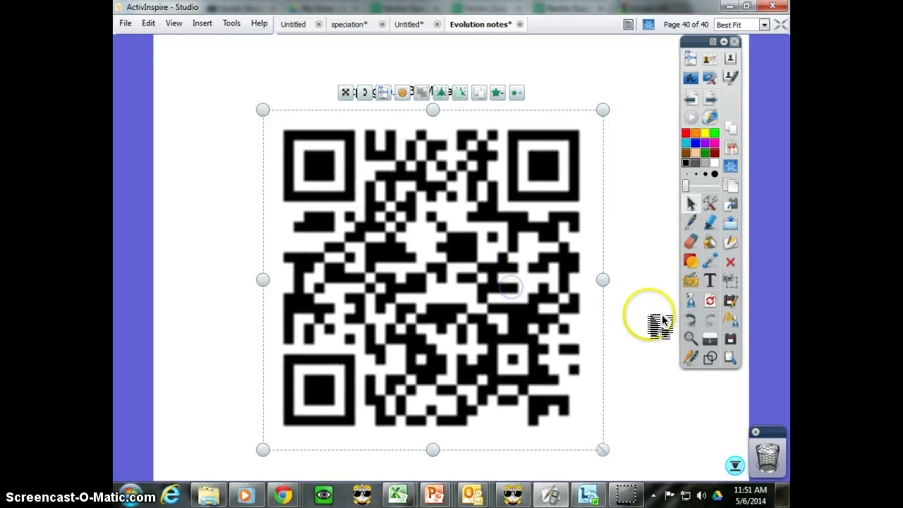
pyautogui.click(646, 279)
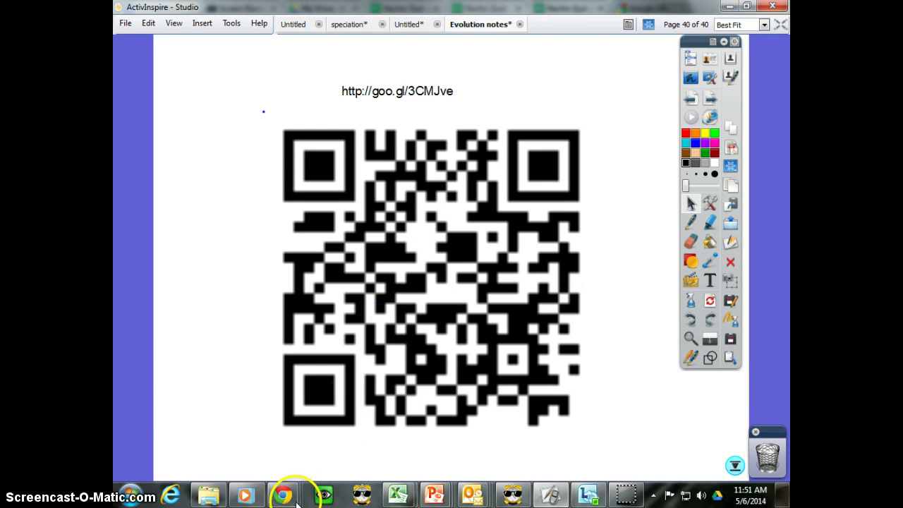
pyautogui.moveTo(283, 495)
pyautogui.click(436, 412)
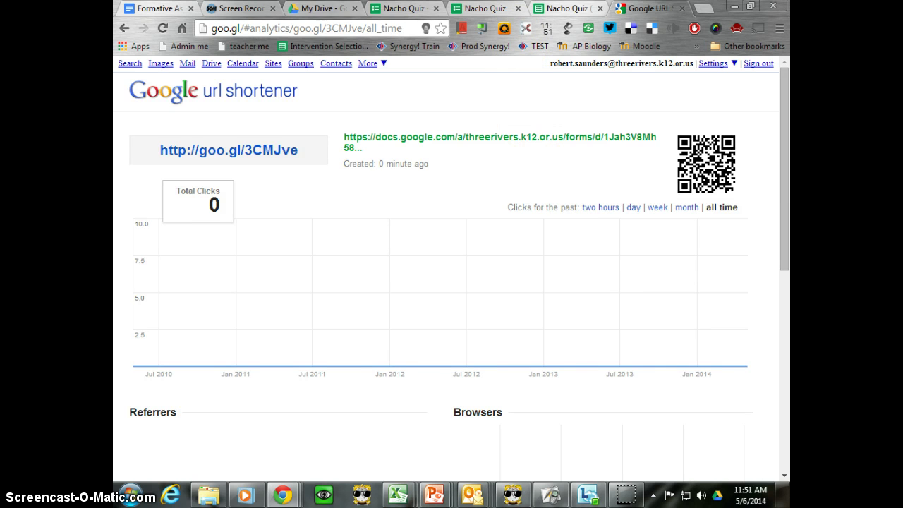
# Highlight step 7, taking the quiz yourself, in the Flubaroo guide, then go to the live Nacho Quiz form.
pyautogui.click(159, 8)
pyautogui.click(383, 417)
pyautogui.scroll(-2, 383, 418)
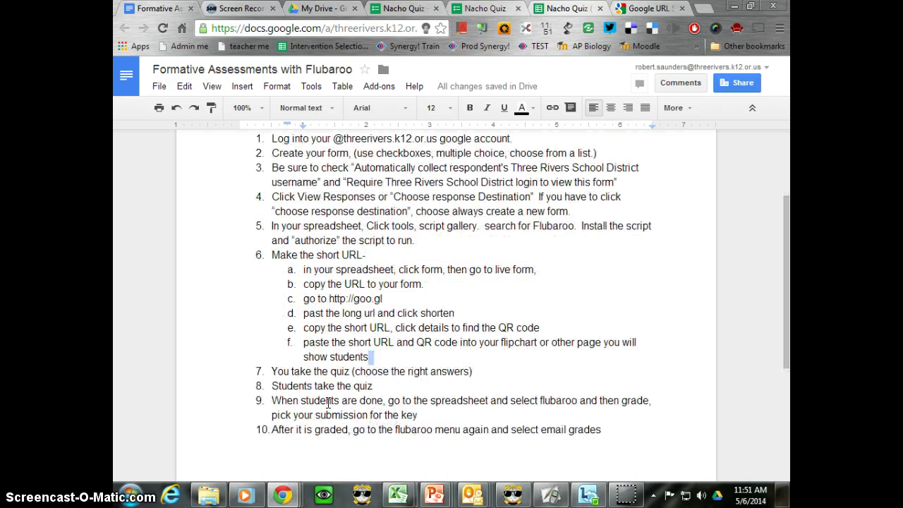
pyautogui.moveTo(257, 371); pyautogui.dragTo(477, 371)
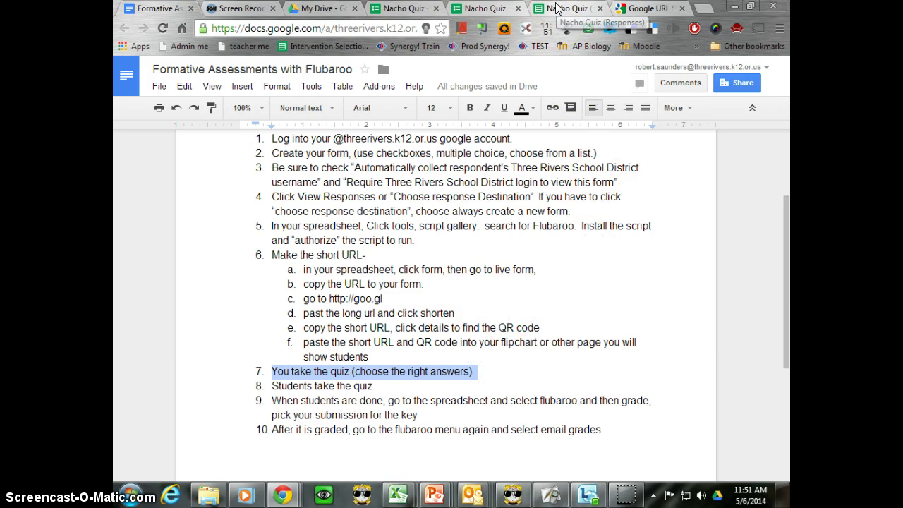
pyautogui.click(498, 7)
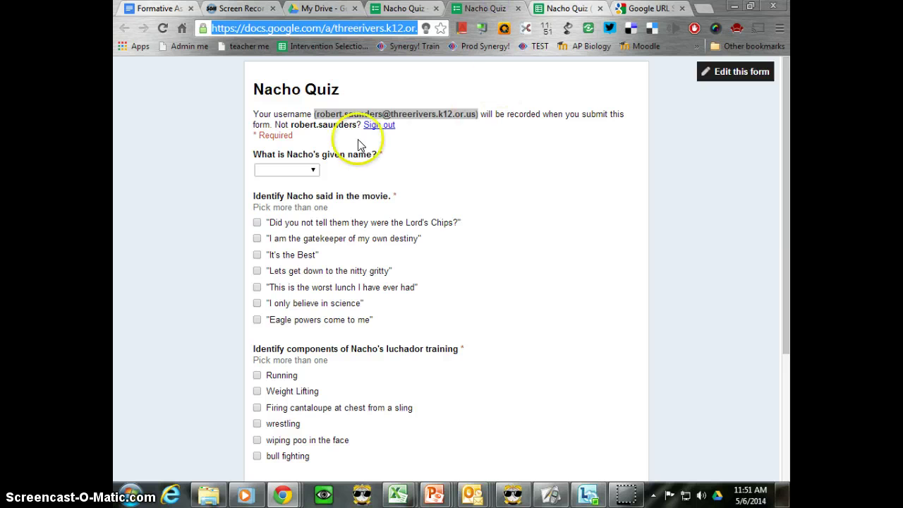
# Answer Ignácio as Nacho's given name and tick the Lord's Chips, It's the Best, nitty gritty and Eagle powers quotes.
pyautogui.click(313, 172)
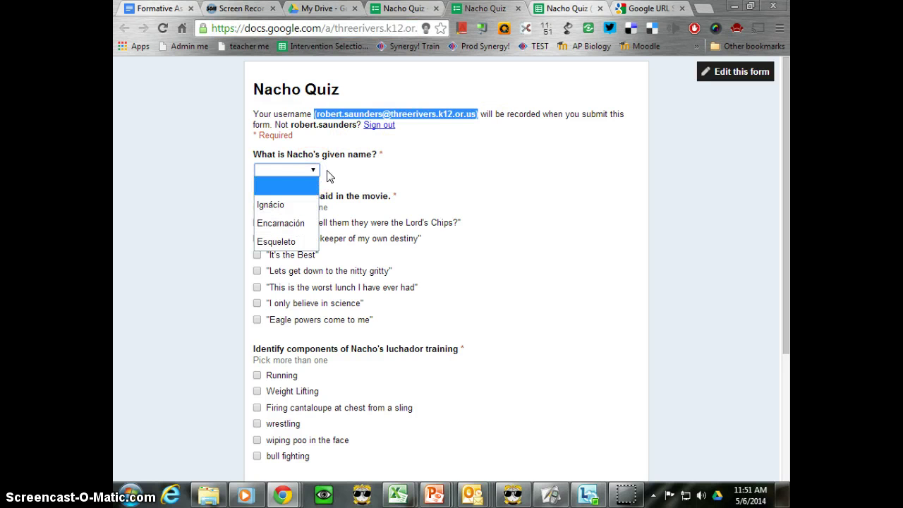
pyautogui.click(262, 205)
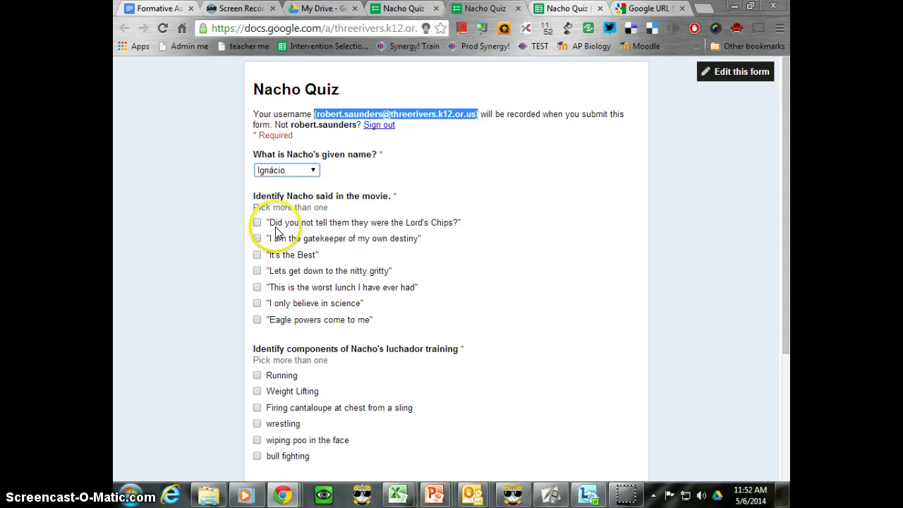
pyautogui.click(257, 223)
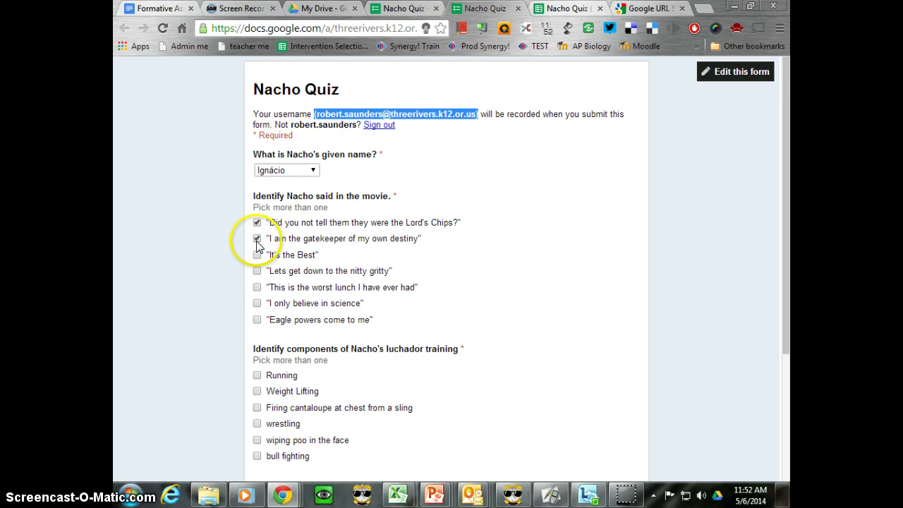
pyautogui.click(257, 255)
pyautogui.click(257, 273)
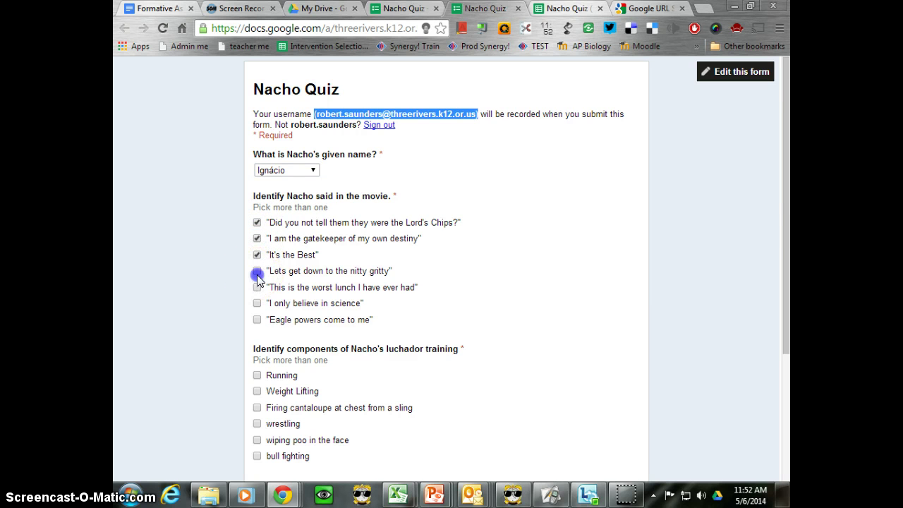
pyautogui.click(257, 322)
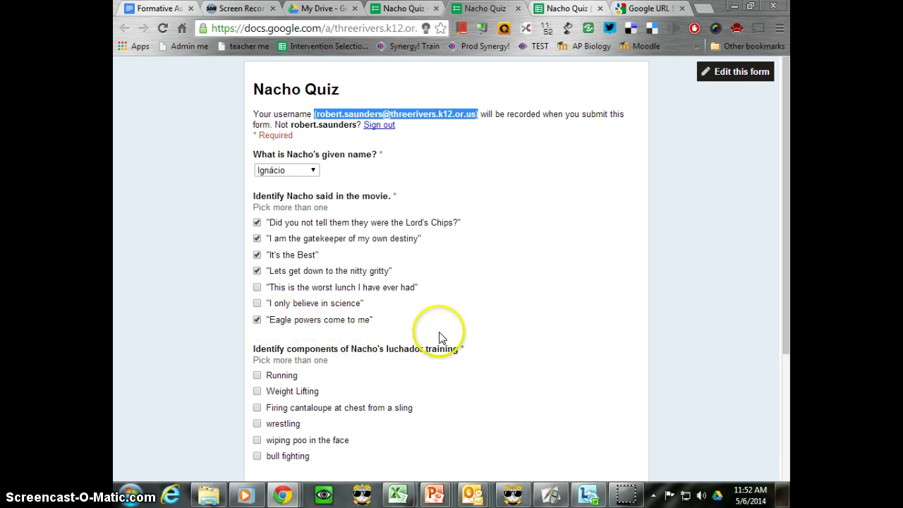
# Tick Running, cantaloupe sling, wiping poo and bull fighting, choose Nucleus, and submit the answer key.
pyautogui.scroll(-2, 440, 338)
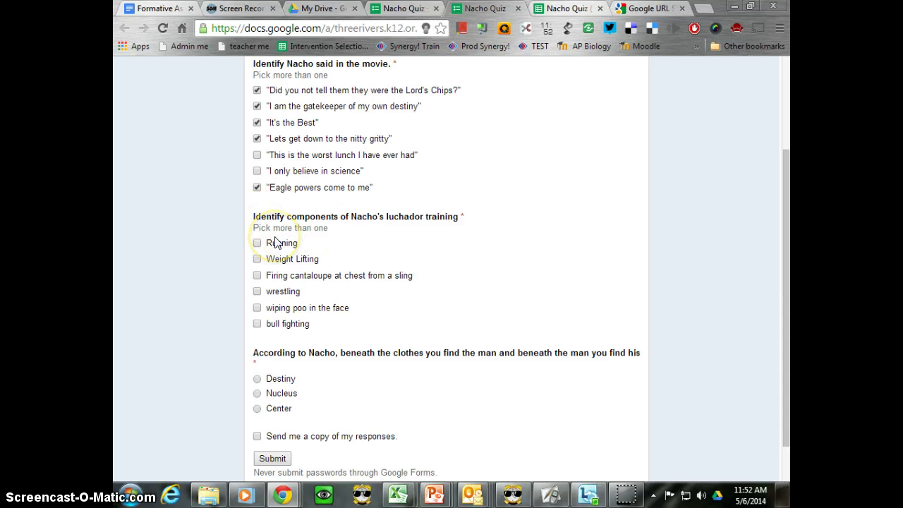
pyautogui.click(257, 243)
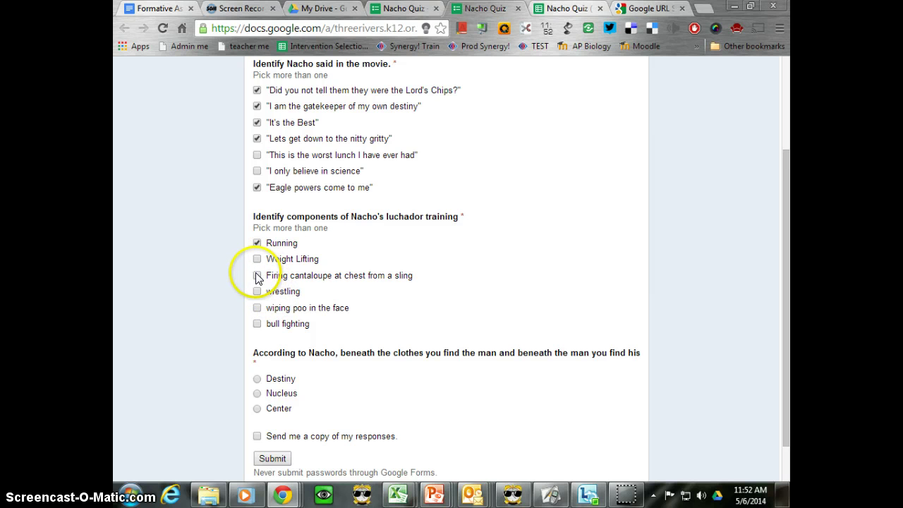
pyautogui.click(257, 275)
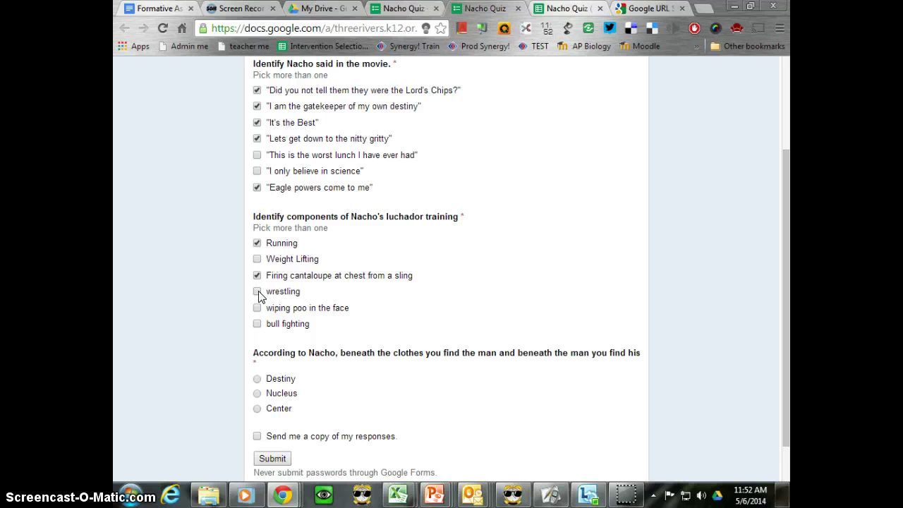
pyautogui.click(257, 307)
pyautogui.click(257, 327)
pyautogui.scroll(-1, 321, 365)
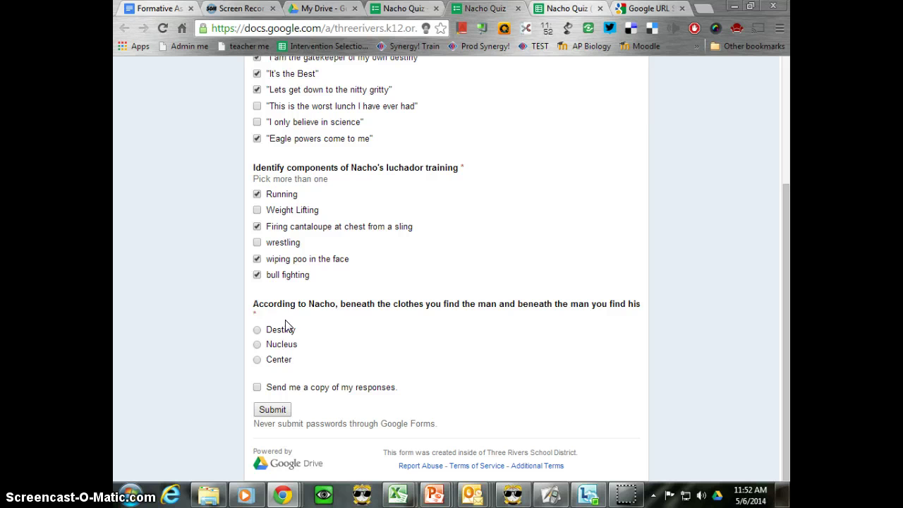
pyautogui.click(257, 345)
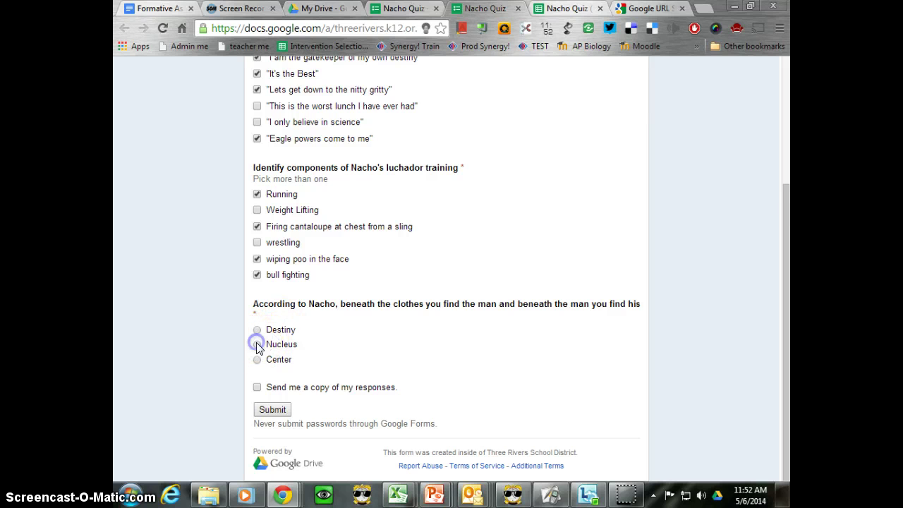
pyautogui.click(272, 410)
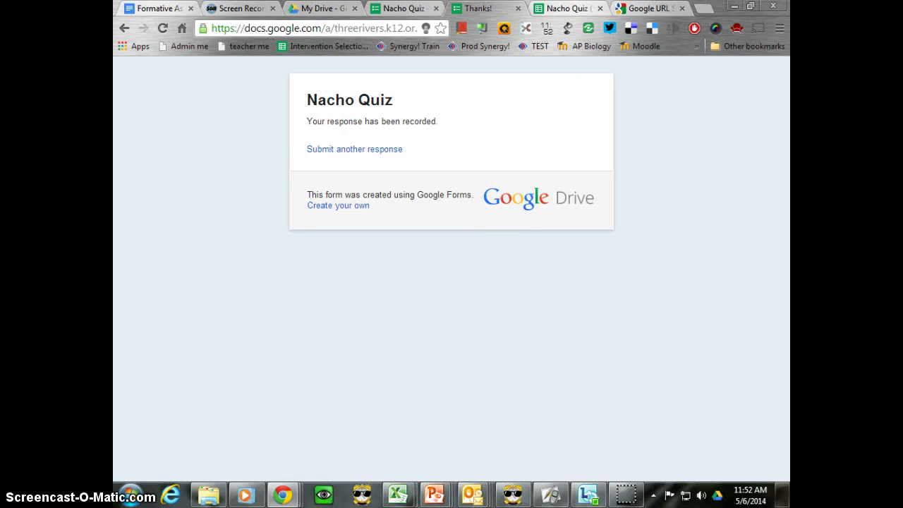
# Check the new answer-key row in Nacho Quiz (Responses), then go back to the Flubaroo guide.
pyautogui.click(568, 9)
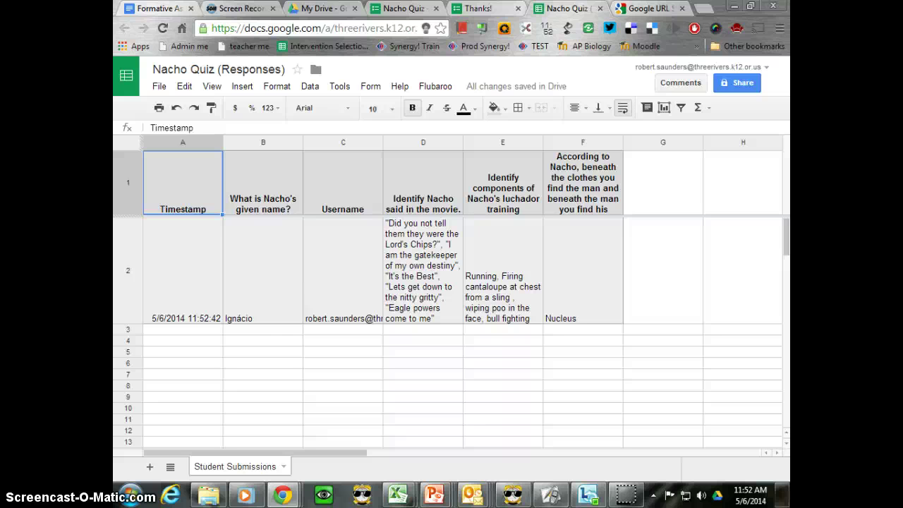
pyautogui.click(158, 8)
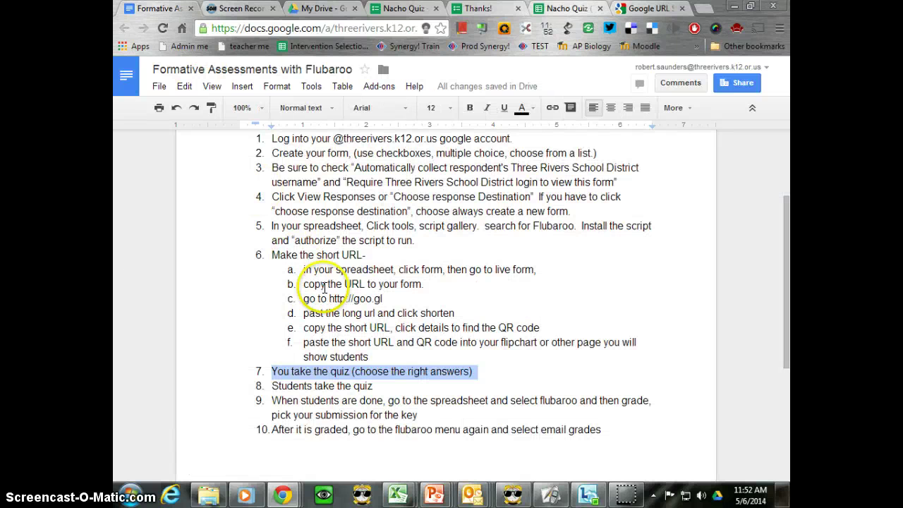
# Highlight step 8, Students take the quiz, and sign in with the student test account's password.
pyautogui.click(316, 386)
pyautogui.moveTo(271, 386); pyautogui.dragTo(378, 382)
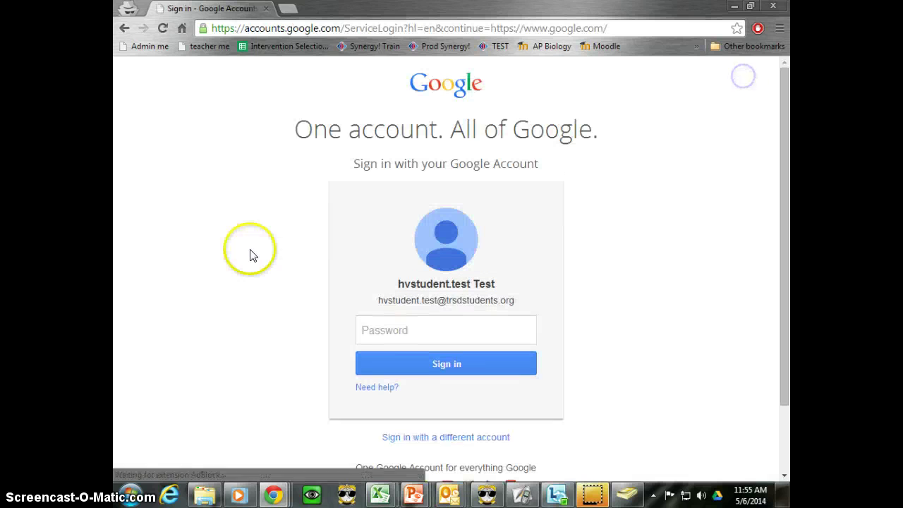
pyautogui.click(421, 329)
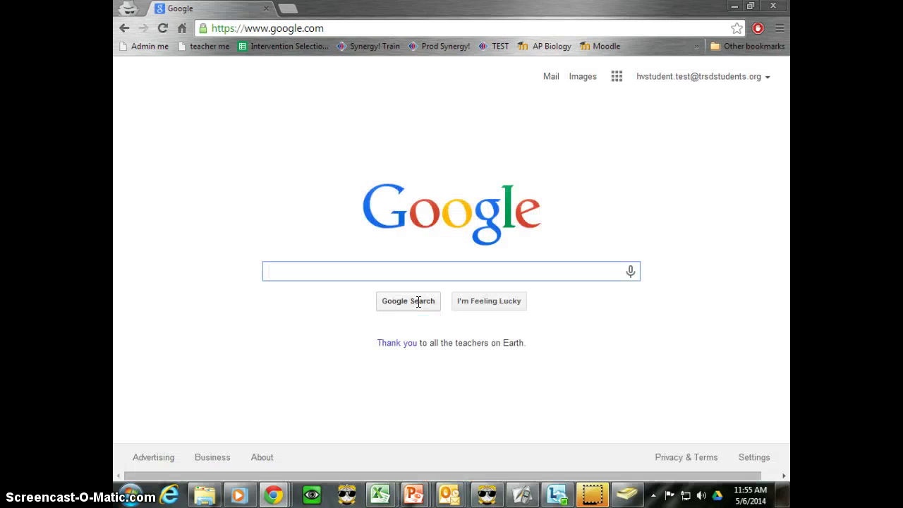
pyautogui.click(426, 300)
# Select the goo.gl/3CMJve link text on the ActivInspire page and try to activate it, crashing Inspire.
pyautogui.click(526, 494)
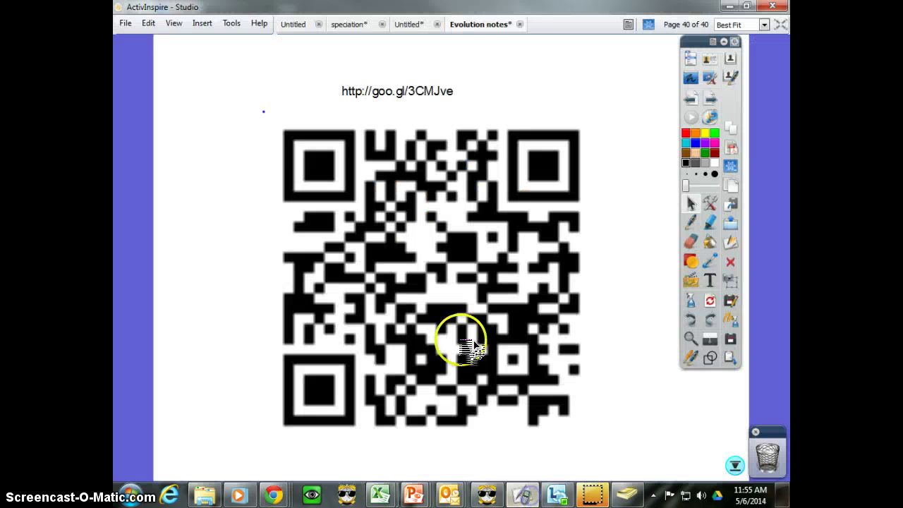
pyautogui.click(436, 99)
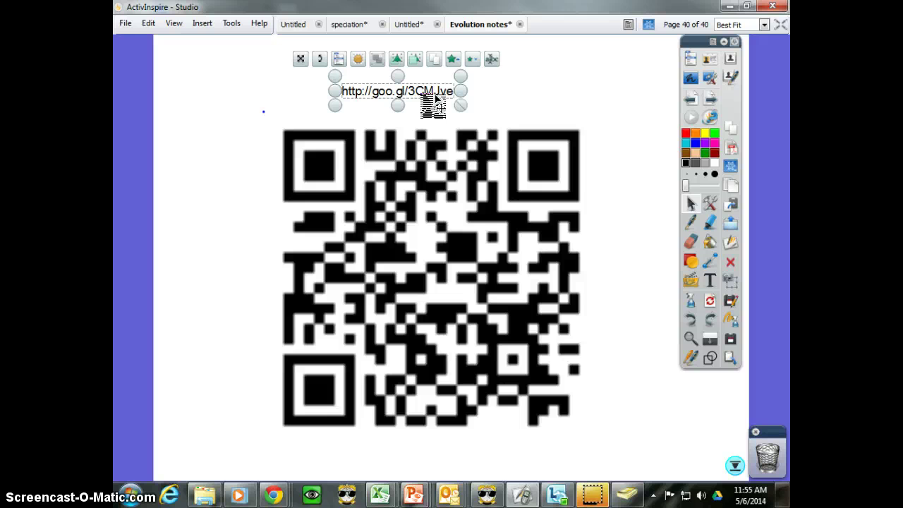
pyautogui.click(376, 94)
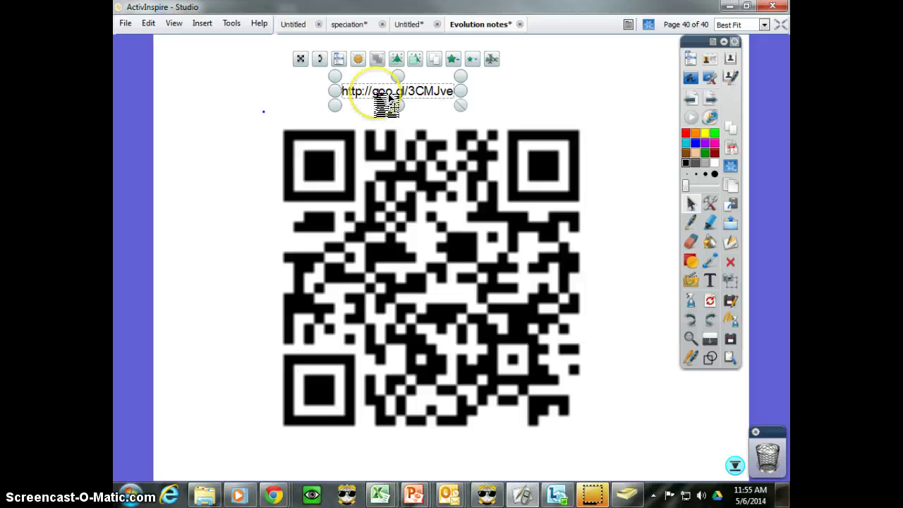
pyautogui.moveTo(388, 98); pyautogui.dragTo(376, 94)
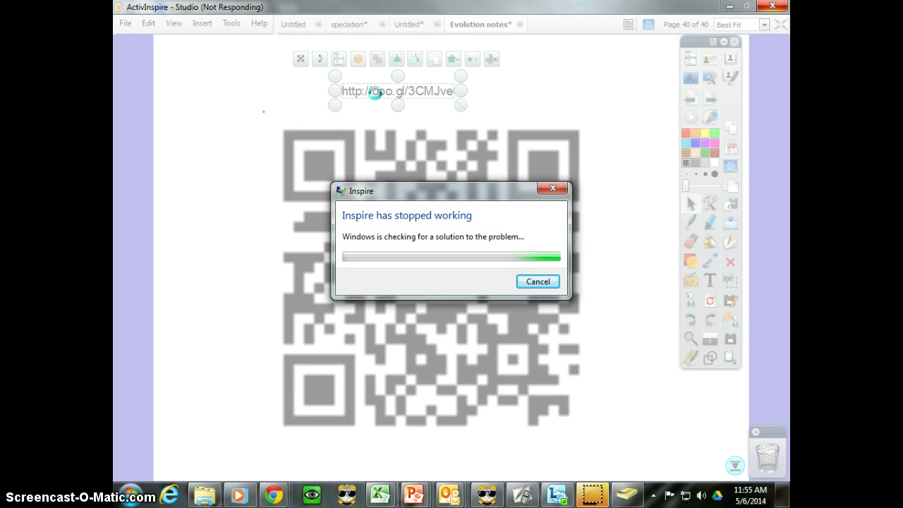
# Select and copy the goo.gl/3CMJve short link from its analytics page.
pyautogui.moveTo(274, 494)
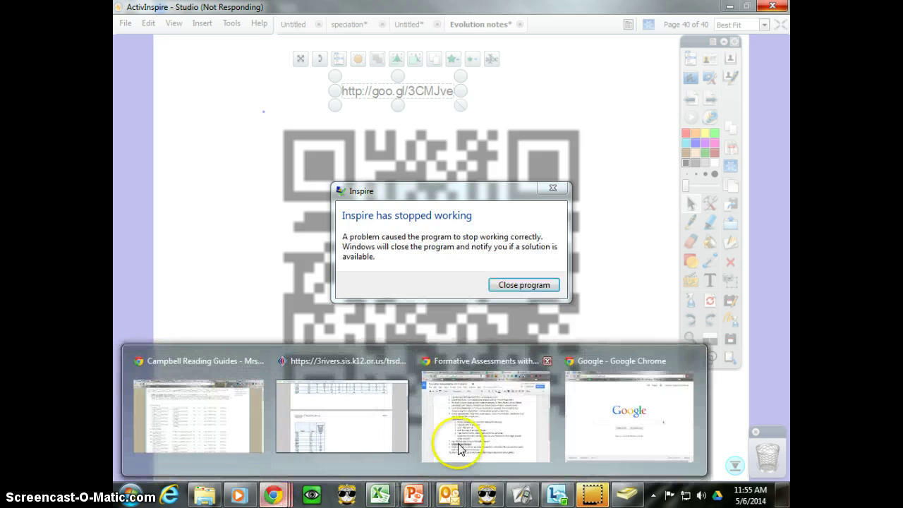
pyautogui.click(471, 408)
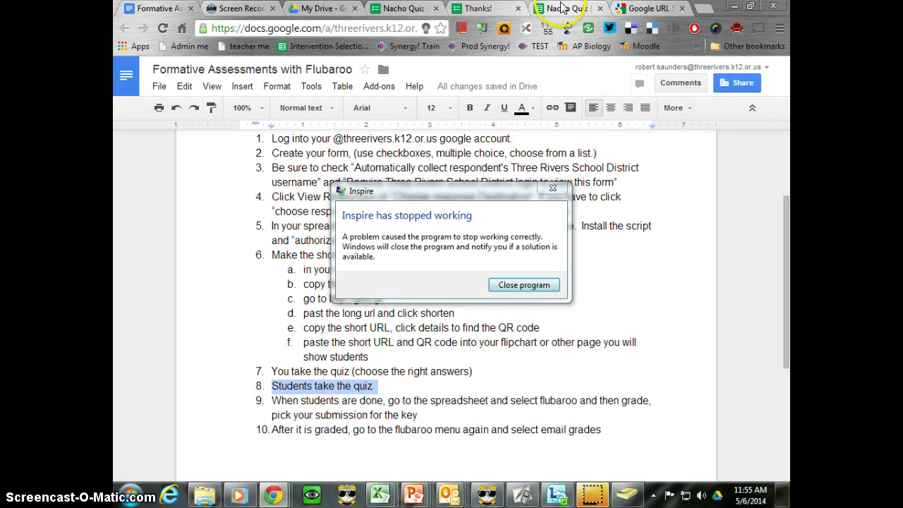
pyautogui.click(648, 8)
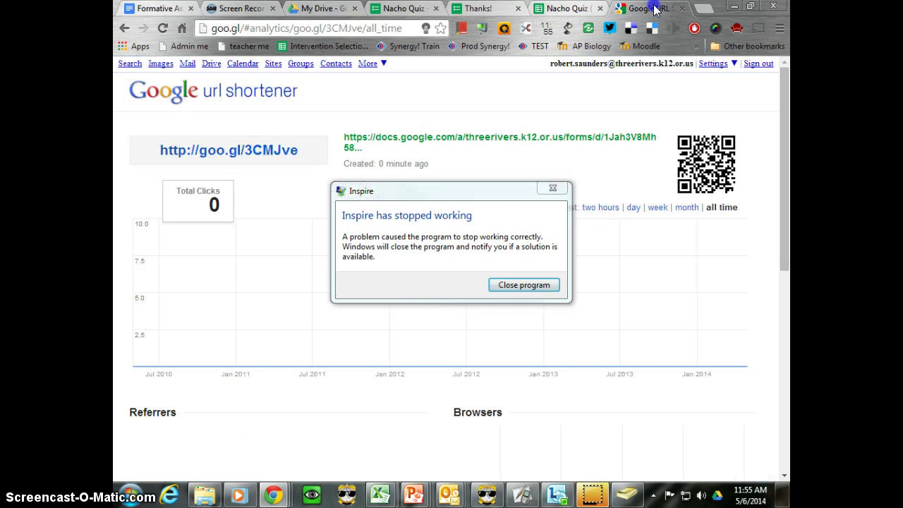
pyautogui.click(284, 156)
pyautogui.click(516, 286)
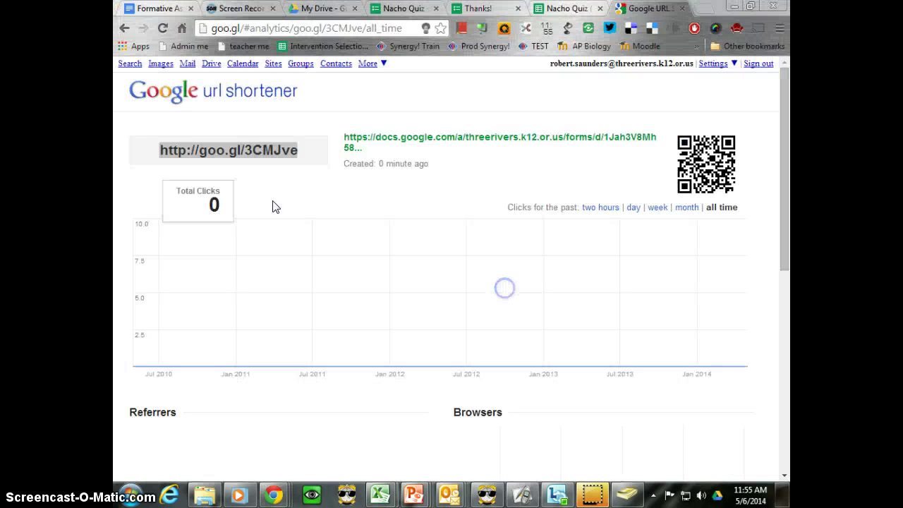
pyautogui.click(258, 156)
pyautogui.hotkey('ctrl', 'c')
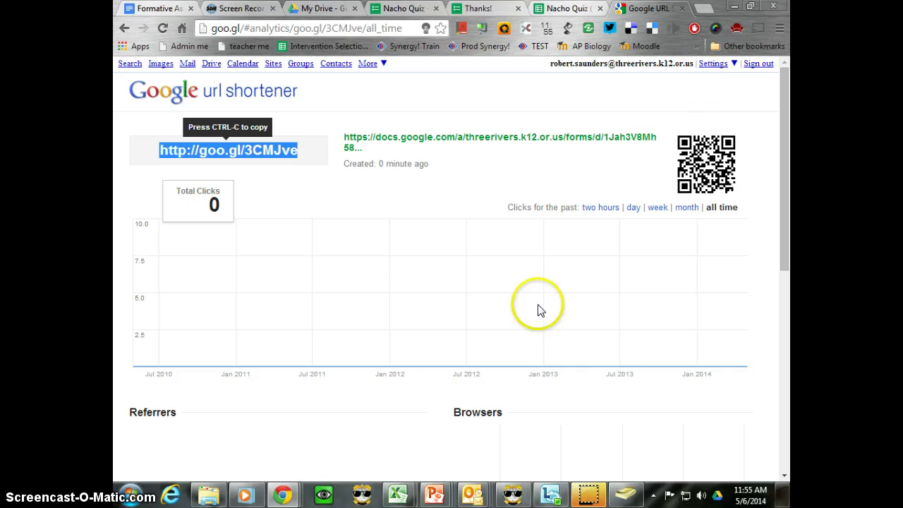
# Paste the short link into the student's browser address bar and open the quiz.
pyautogui.click(282, 495)
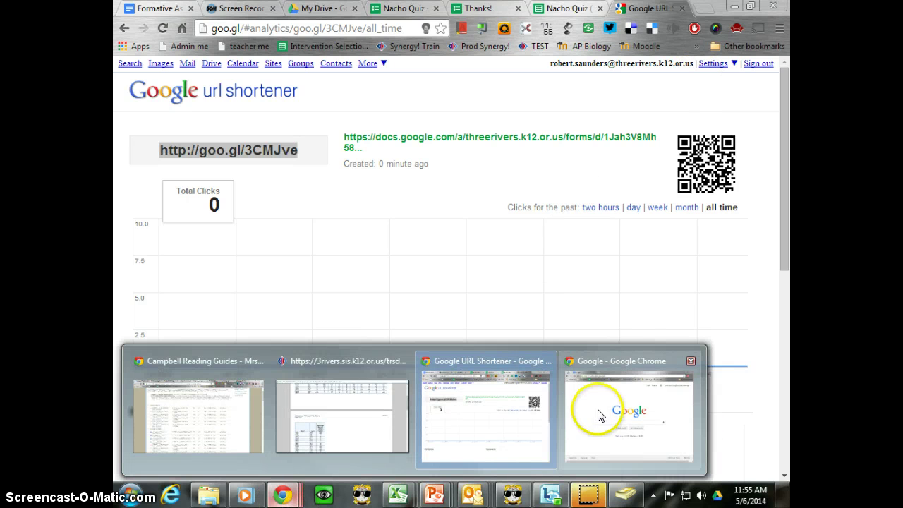
pyautogui.click(598, 415)
pyautogui.click(436, 29)
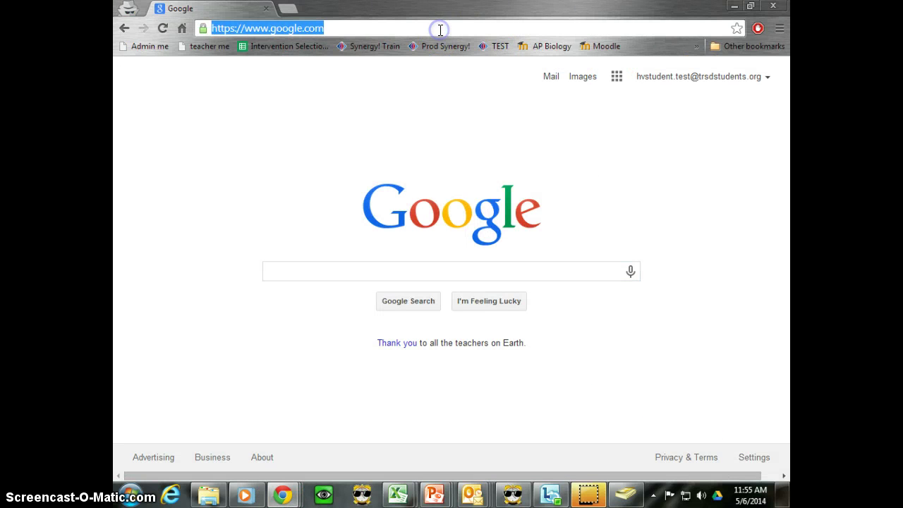
pyautogui.hotkey('ctrl', 'v')
pyautogui.press('Return')
# As the student, answer Esqueleto and tick the gatekeeper, It's the Best and Eagle powers quotes.
pyautogui.click(346, 278)
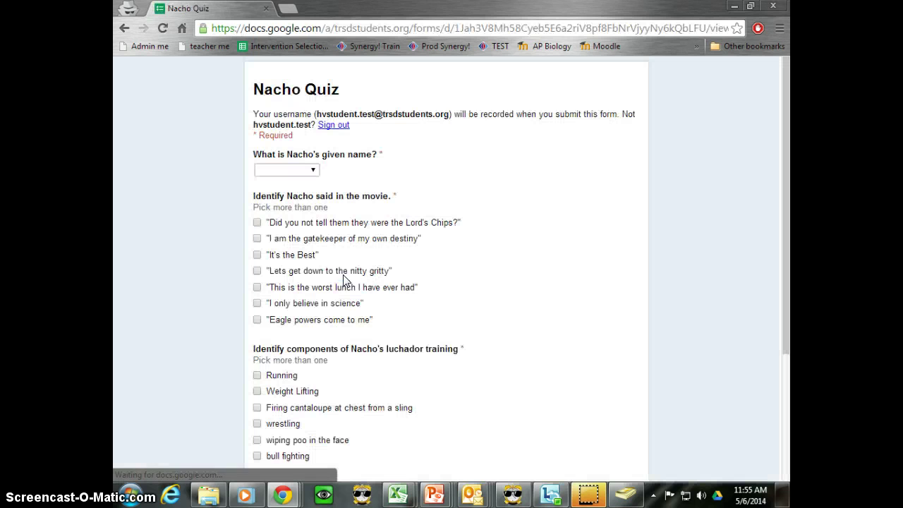
pyautogui.click(314, 171)
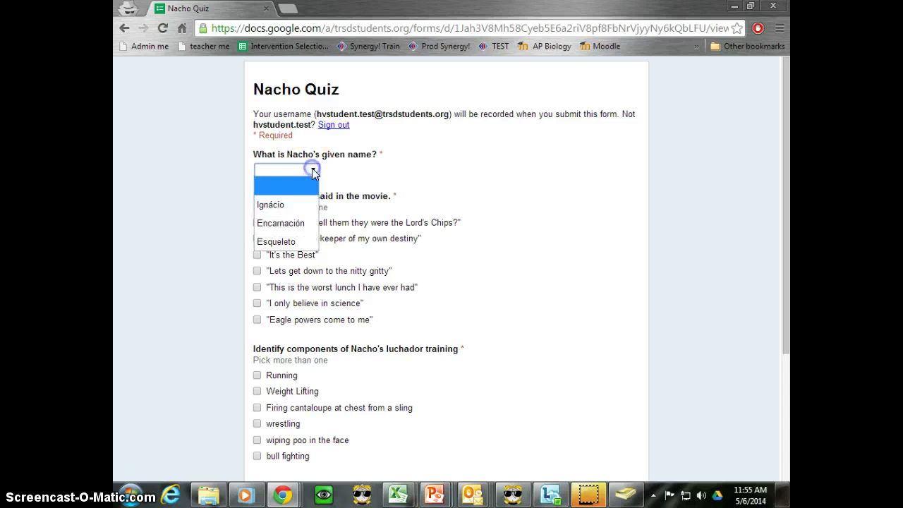
pyautogui.click(300, 241)
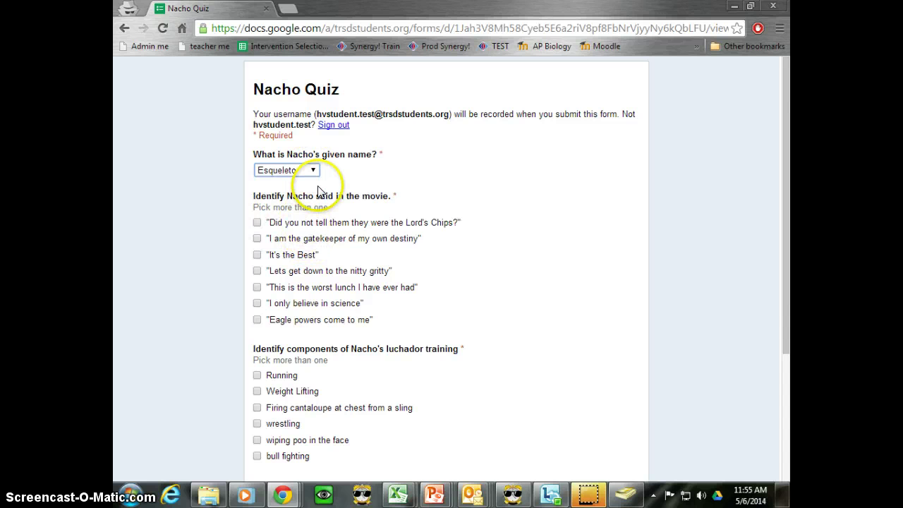
pyautogui.click(256, 239)
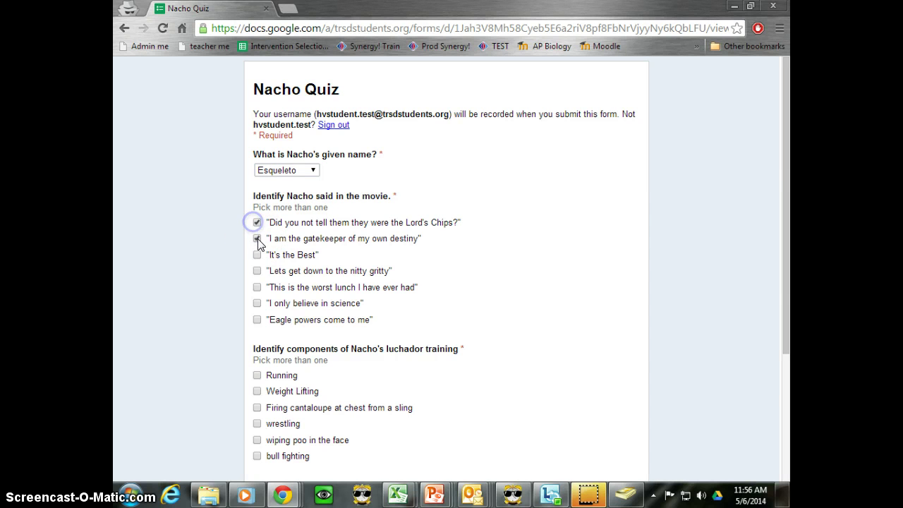
pyautogui.click(257, 254)
pyautogui.click(257, 320)
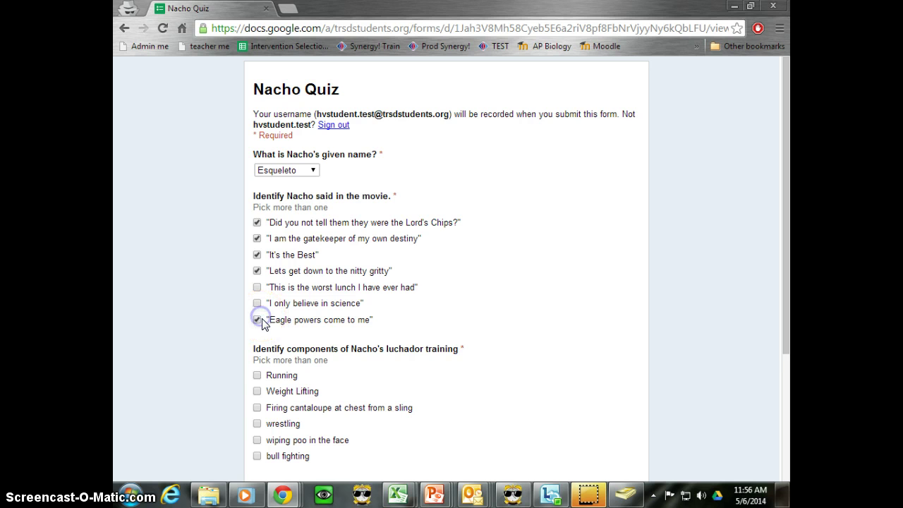
# Tick cantaloupe sling and bull fighting, answer Nucleus, and submit the student's quiz.
pyautogui.scroll(-3, 297, 272)
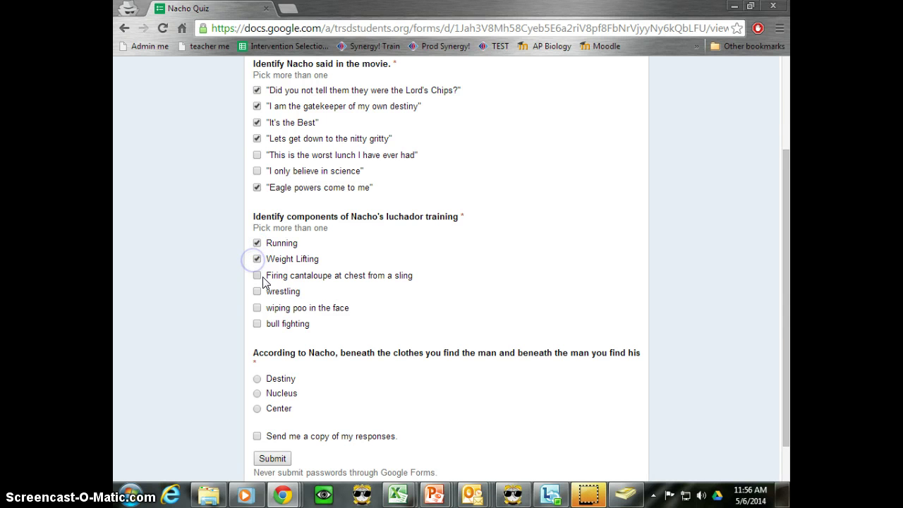
pyautogui.click(259, 276)
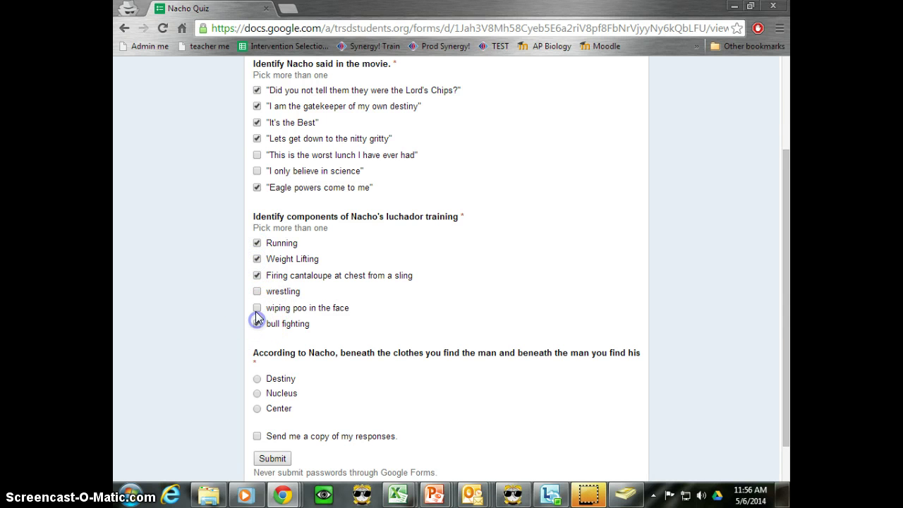
pyautogui.click(257, 322)
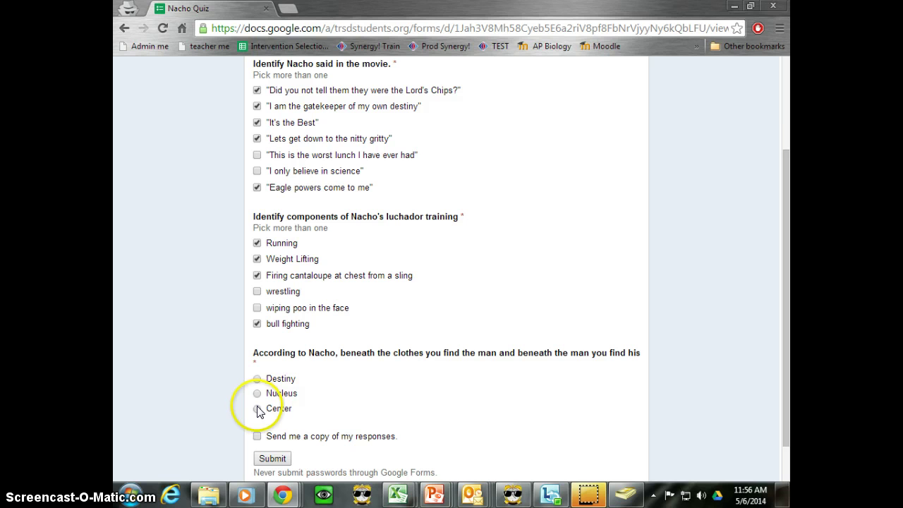
pyautogui.click(257, 393)
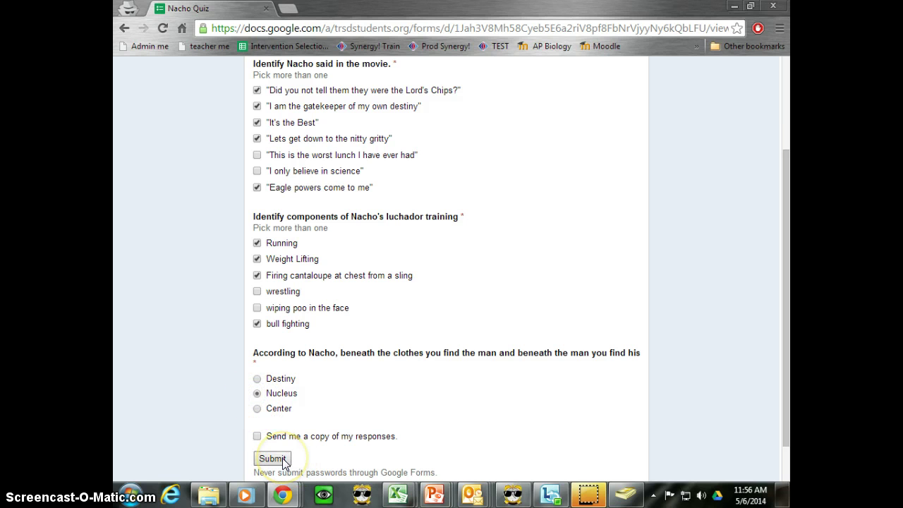
pyautogui.click(283, 459)
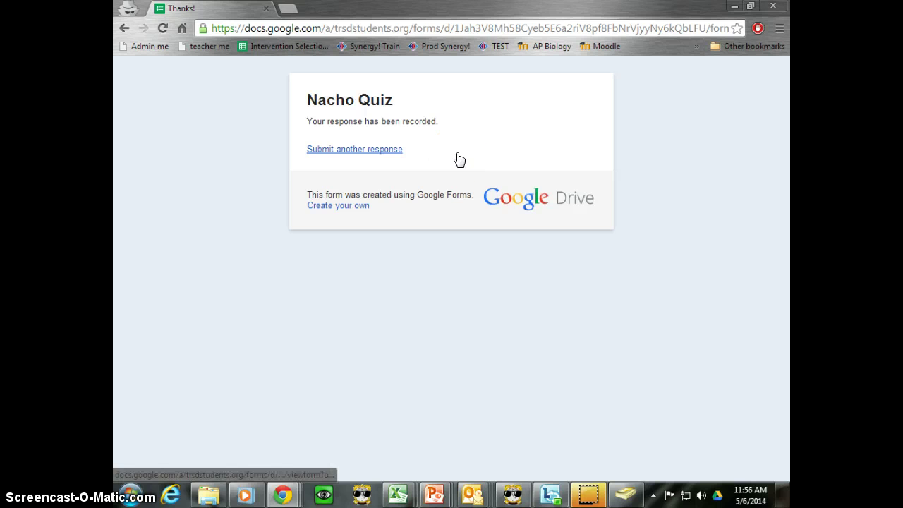
# Go back to the filled-in quiz page, then close the student's browser window.
pyautogui.click(124, 28)
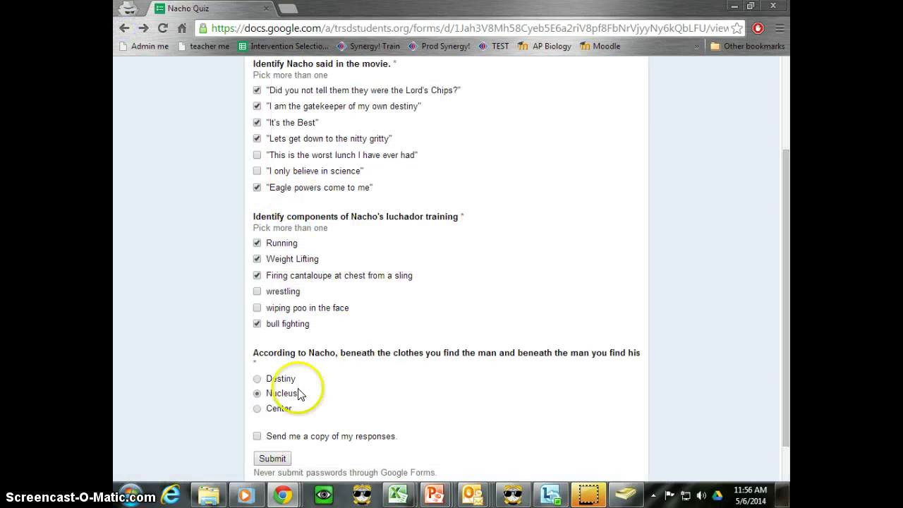
pyautogui.moveTo(272, 437); pyautogui.dragTo(406, 440)
pyautogui.click(413, 440)
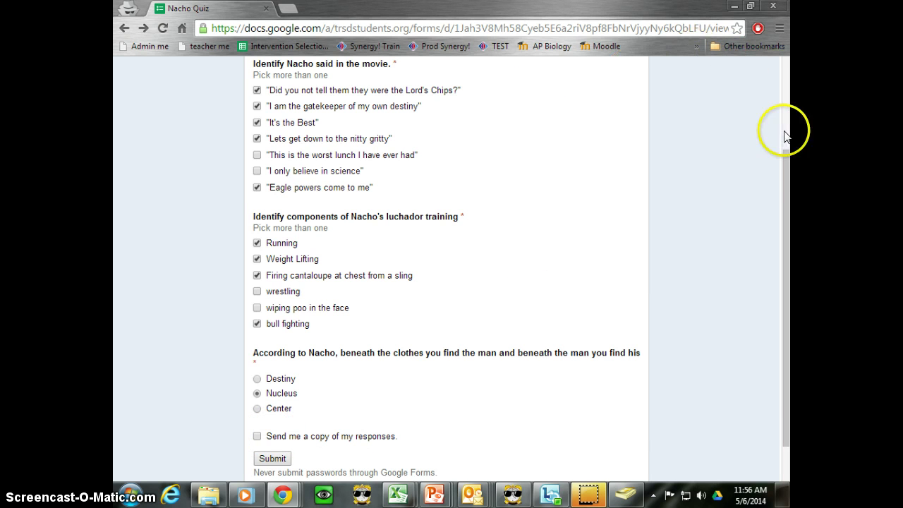
pyautogui.scroll(2, 750, 124)
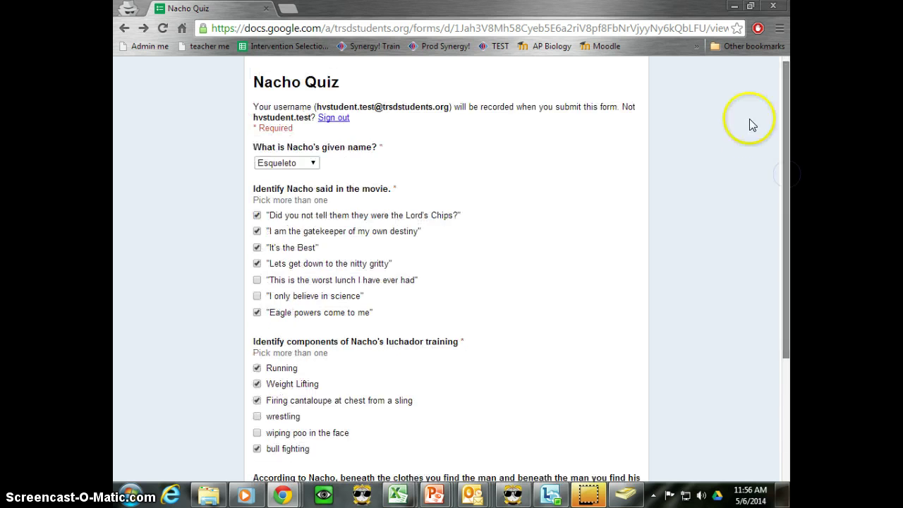
pyautogui.click(772, 7)
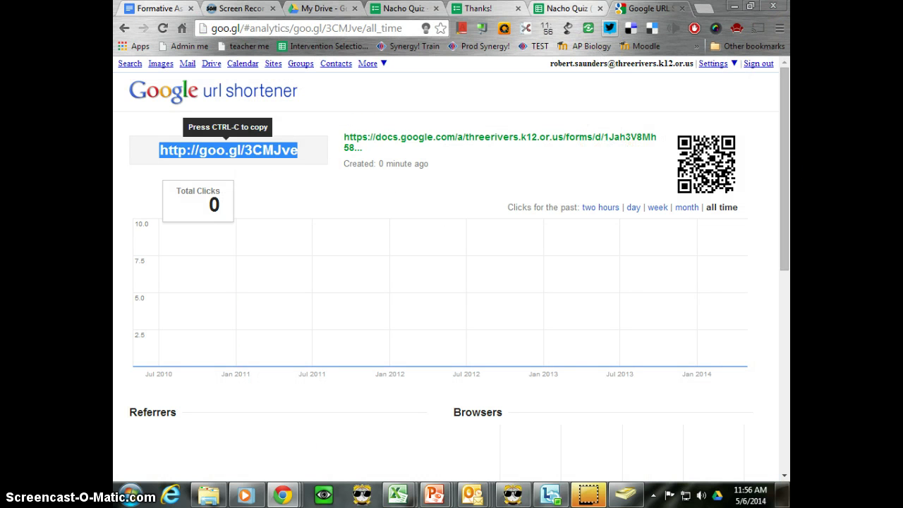
# Run Flubaroo Grade Assignment on Nacho Quiz (Responses), scoring the given-name question as 1 Point.
pyautogui.click(546, 8)
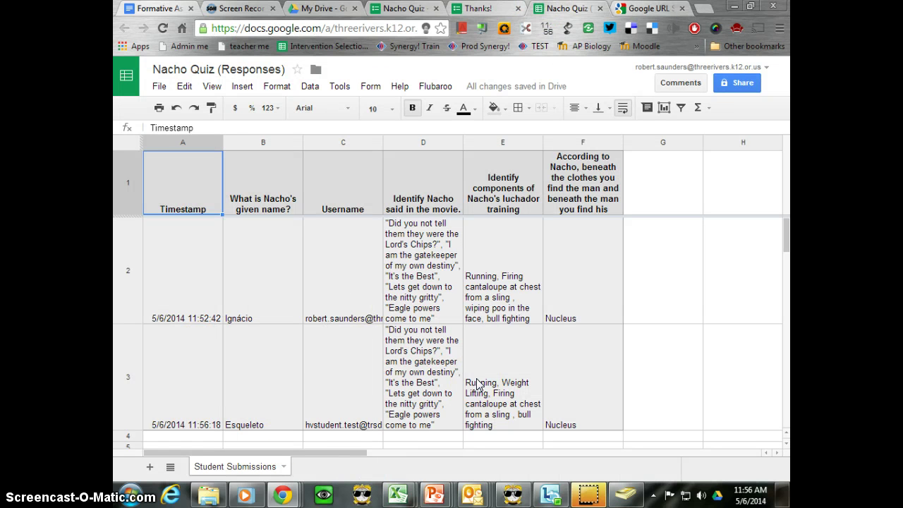
pyautogui.click(434, 86)
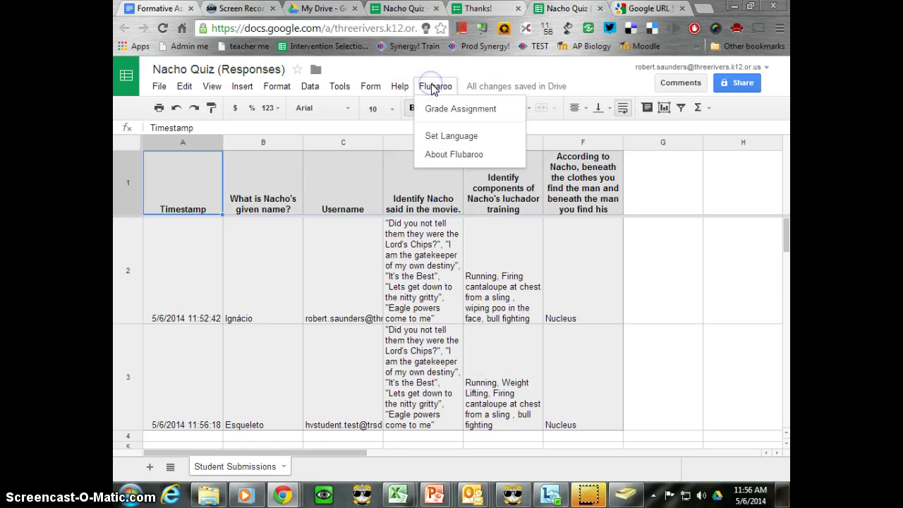
pyautogui.click(439, 110)
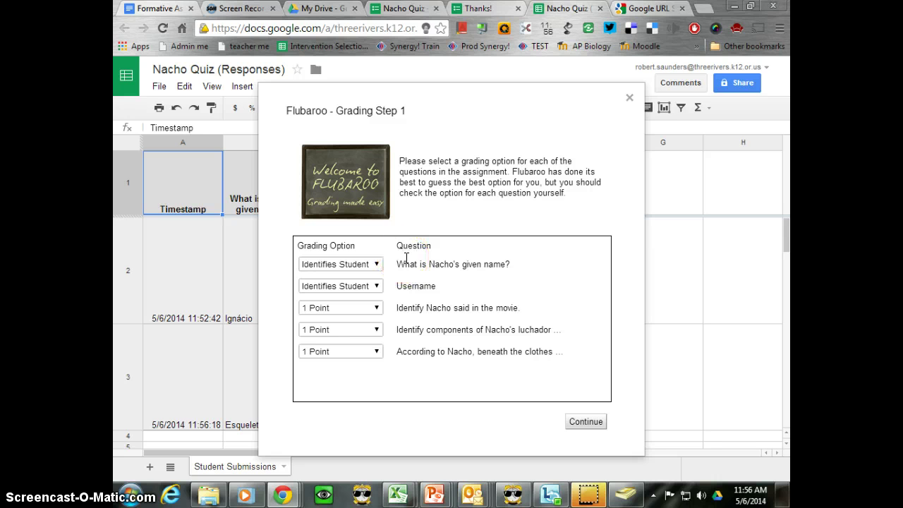
pyautogui.click(373, 264)
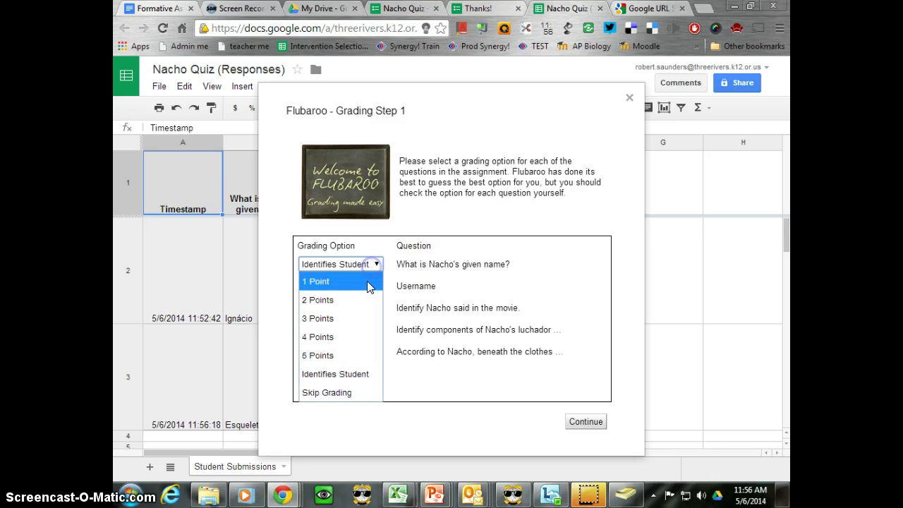
pyautogui.click(371, 285)
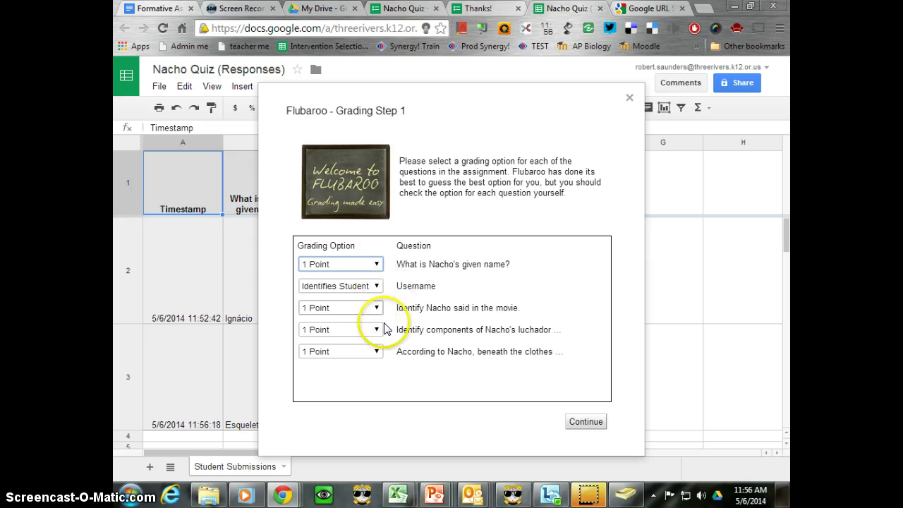
pyautogui.click(581, 423)
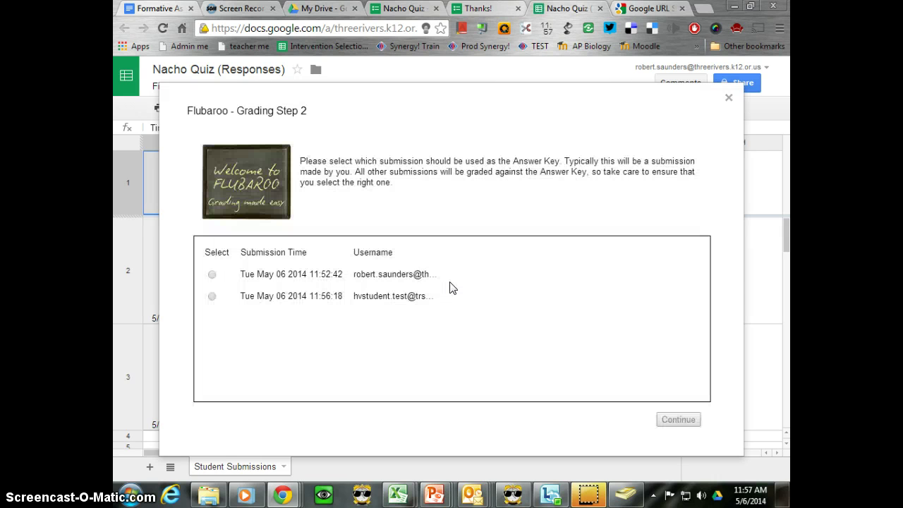
# Set the first quiz submission as the Flubaroo answer key and run the grading.
pyautogui.click(349, 296)
pyautogui.click(212, 274)
pyautogui.click(667, 421)
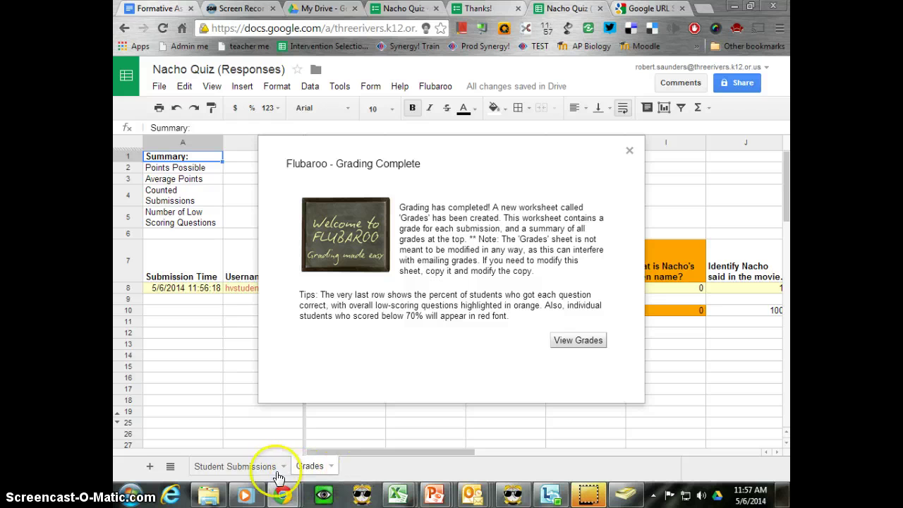
# View the Grades sheet's 2/4 (50%) score and per-question columns, then go to My Drive.
pyautogui.click(595, 339)
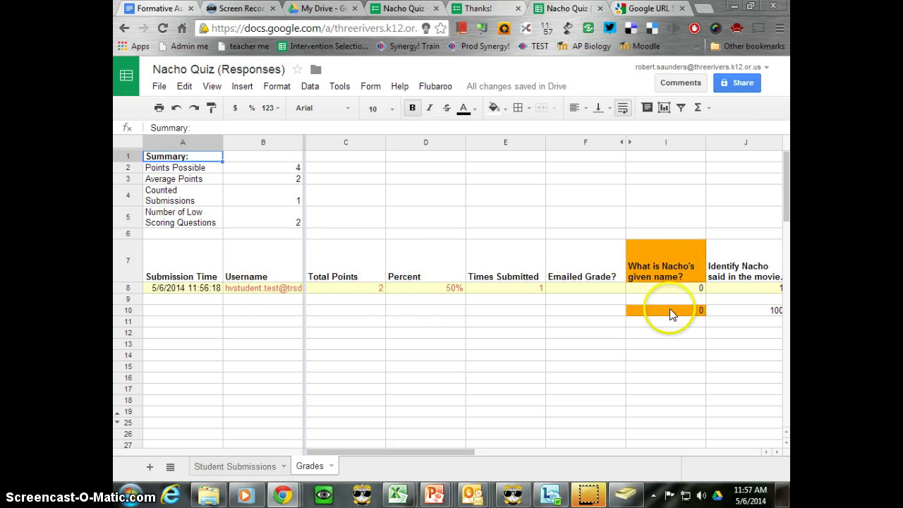
pyautogui.moveTo(393, 452); pyautogui.dragTo(512, 451)
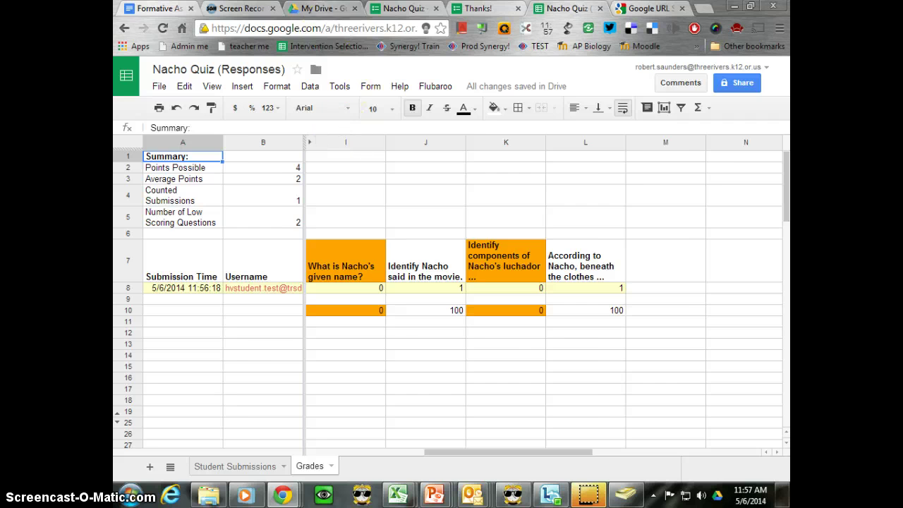
pyautogui.click(323, 7)
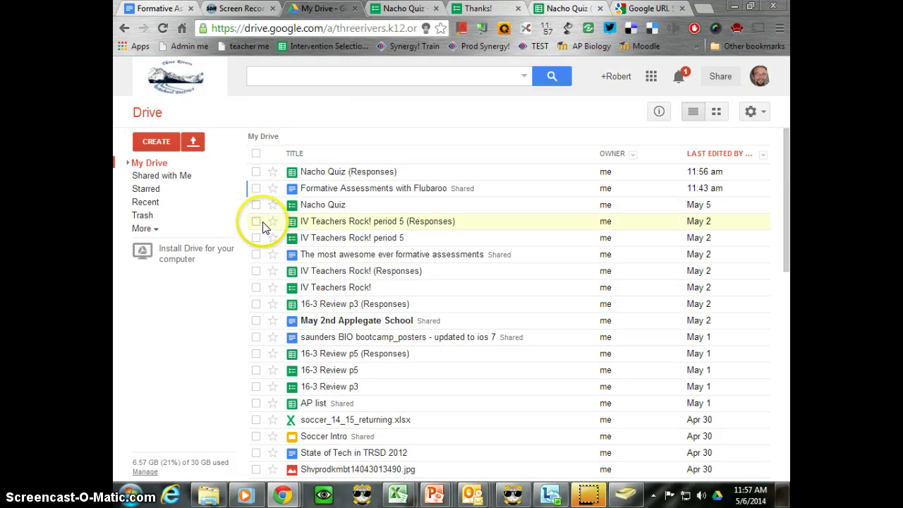
# Review the graded 16-3 Review p5 results, then return to the Nacho Quiz (Responses) spreadsheet.
pyautogui.click(334, 355)
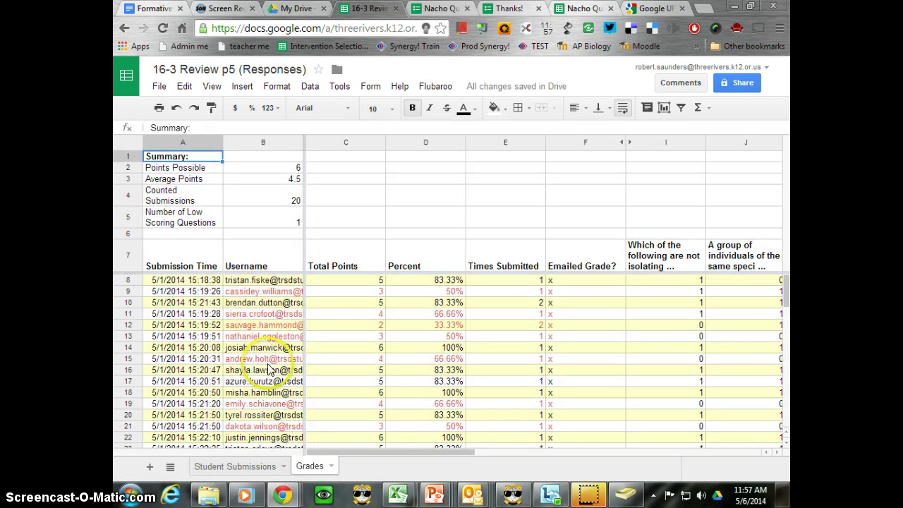
pyautogui.moveTo(456, 451); pyautogui.dragTo(572, 459)
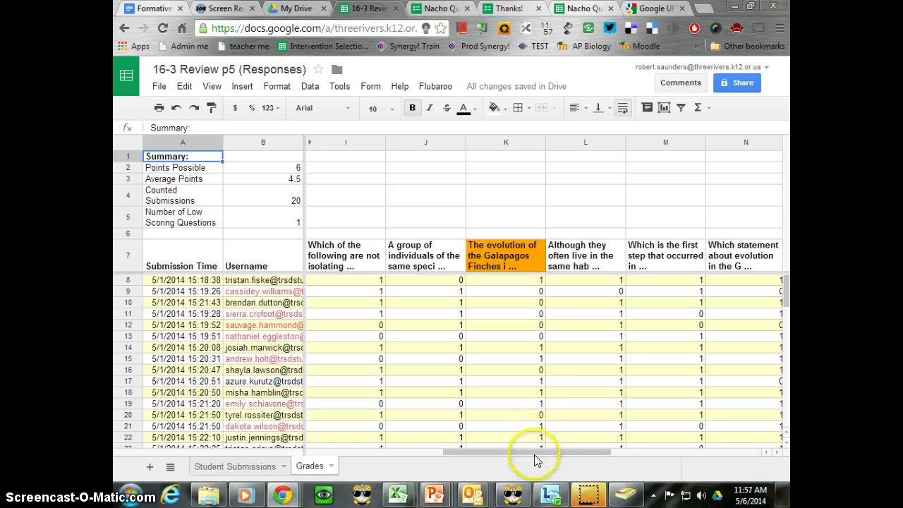
pyautogui.moveTo(534, 455)
pyautogui.mouseDown()
pyautogui.moveTo(595, 454)
pyautogui.moveTo(545, 449)
pyautogui.mouseUp()
pyautogui.scroll(-3, 527, 362)
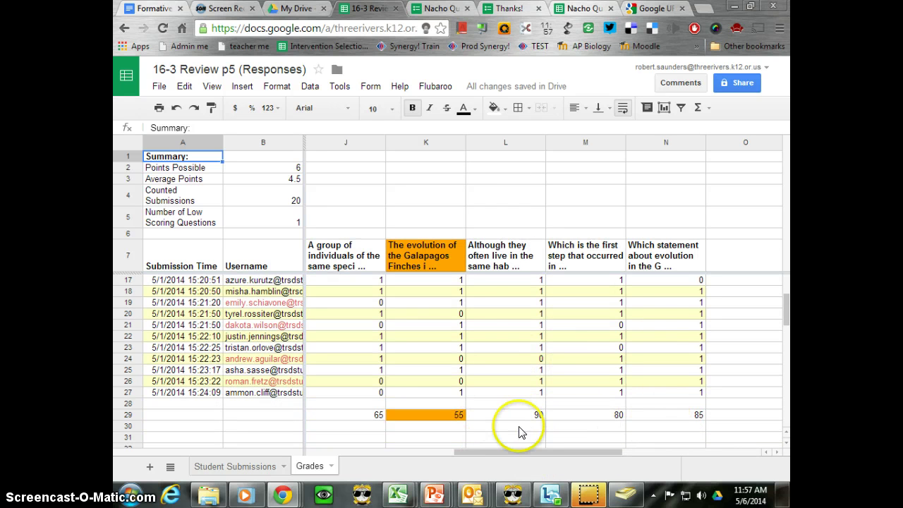
pyautogui.moveTo(520, 453); pyautogui.dragTo(438, 444)
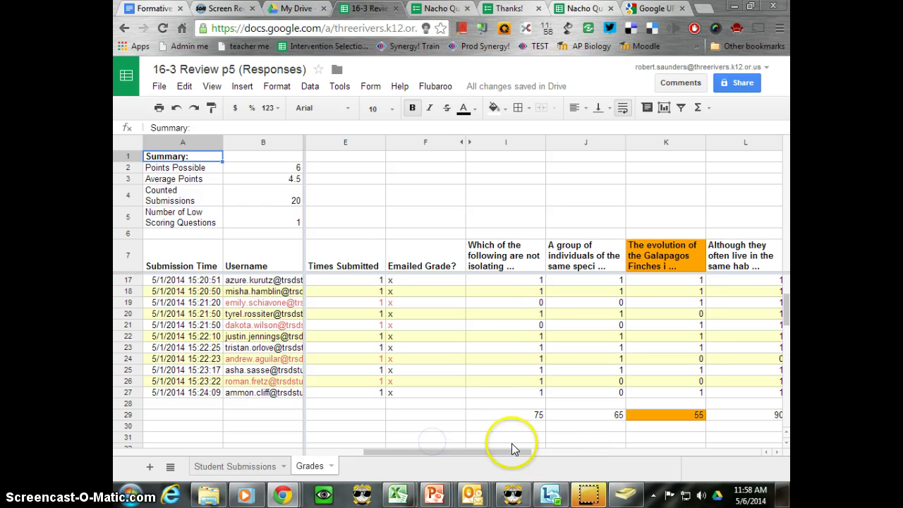
pyautogui.click(582, 8)
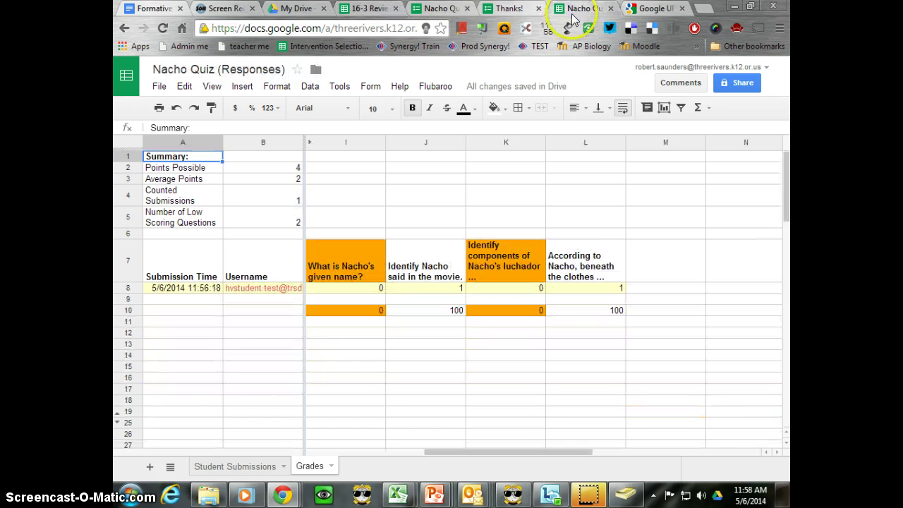
# Email grades through Flubaroo, including the answer key and the note about scoring below 70%.
pyautogui.click(425, 85)
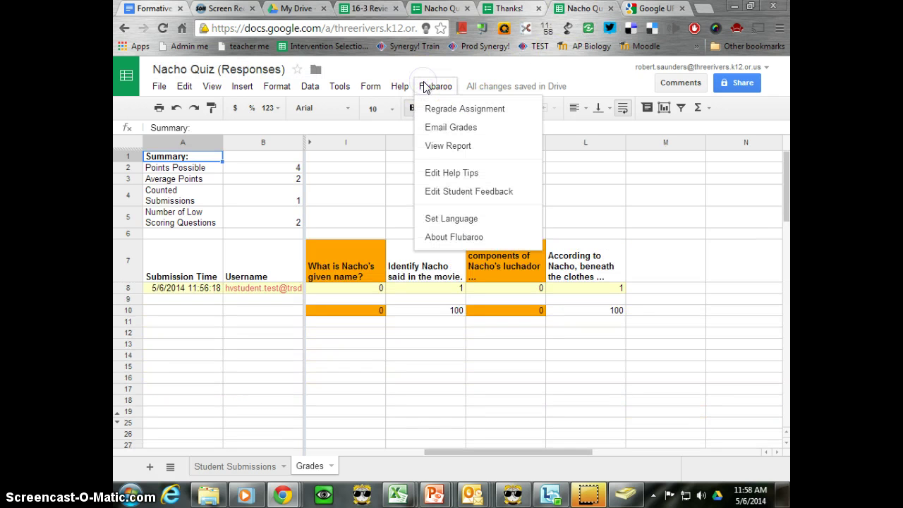
pyautogui.click(443, 88)
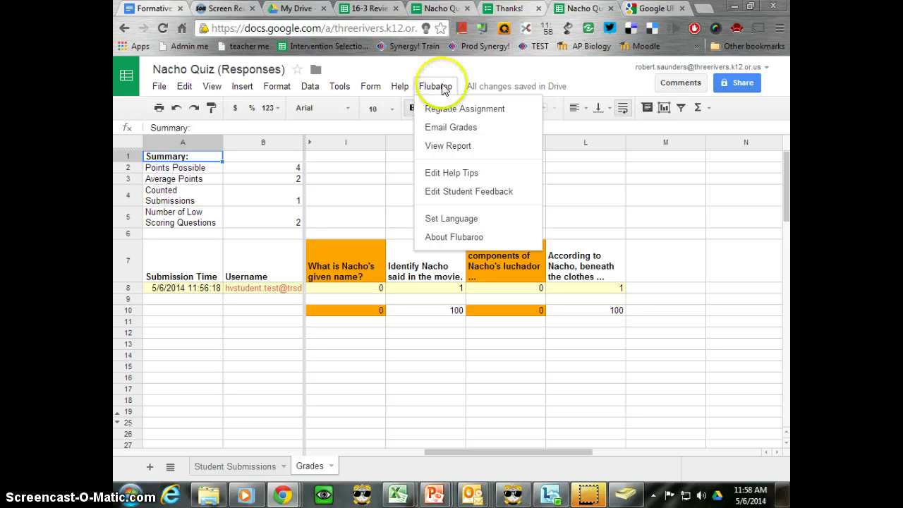
pyautogui.click(455, 128)
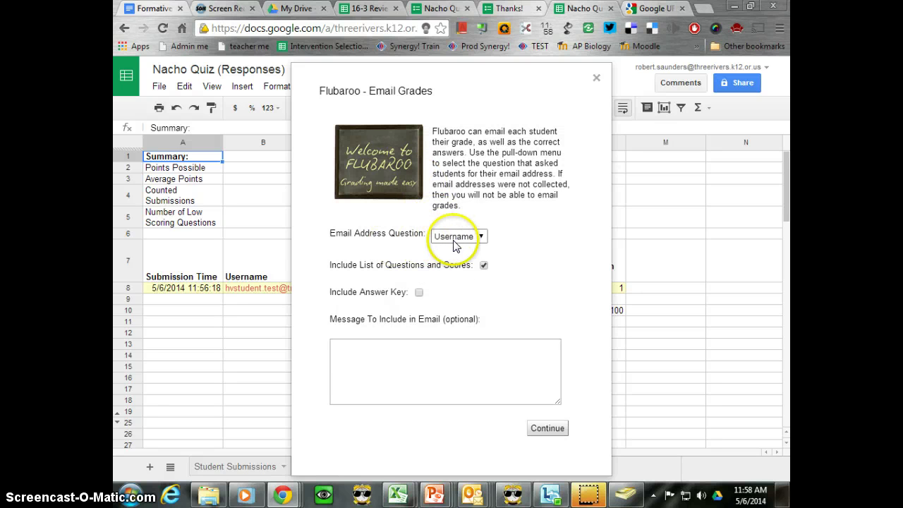
pyautogui.click(418, 292)
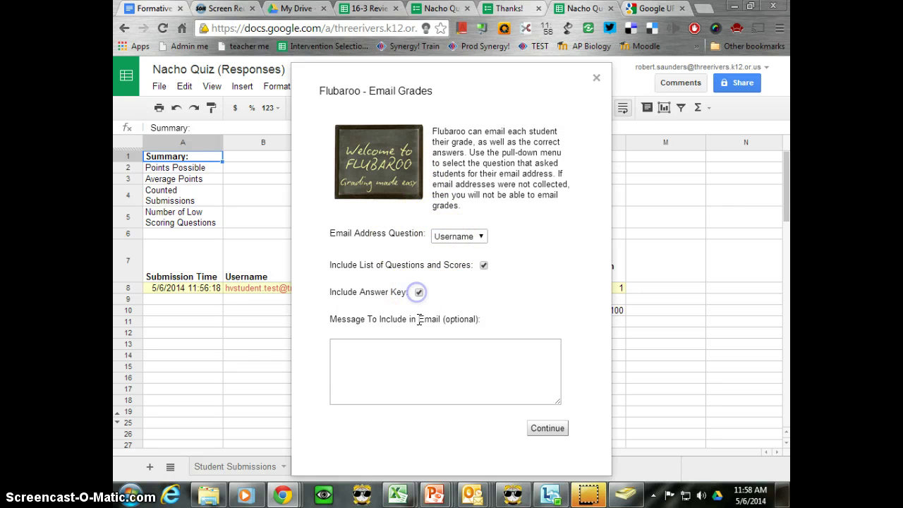
pyautogui.click(413, 355)
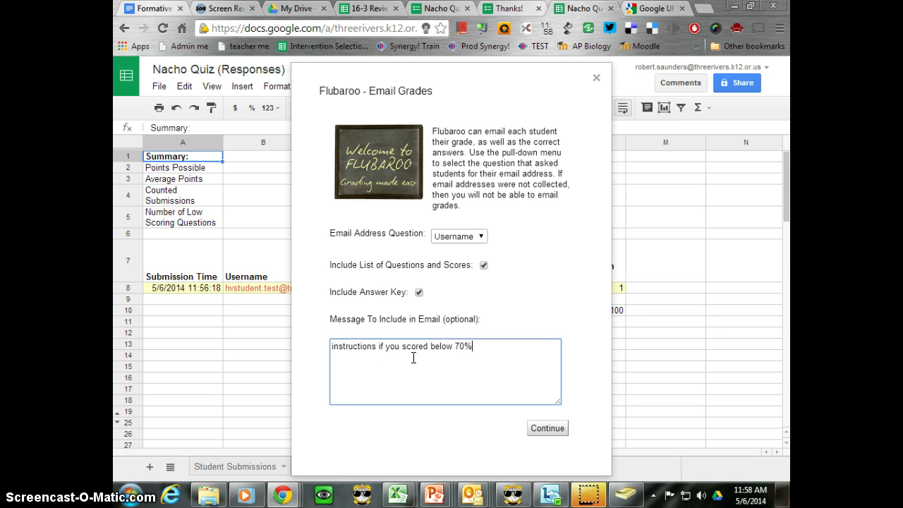
pyautogui.click(537, 429)
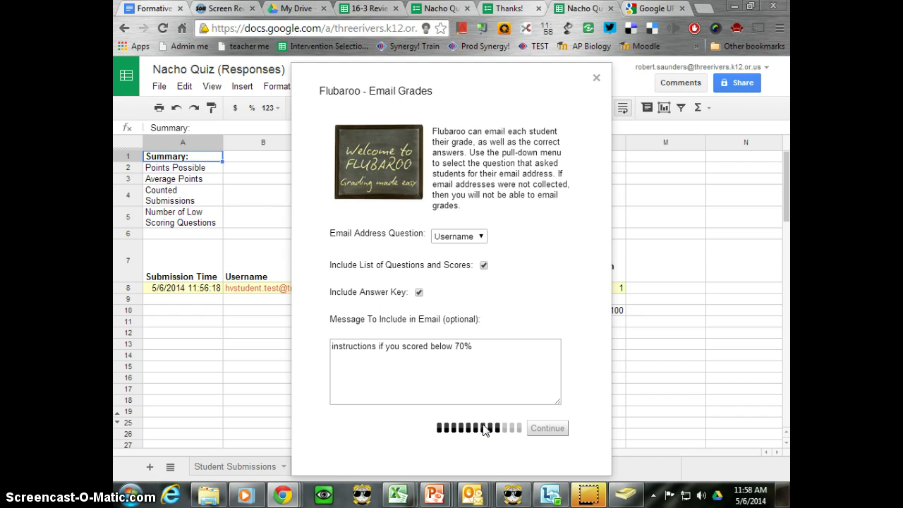
pyautogui.click(409, 300)
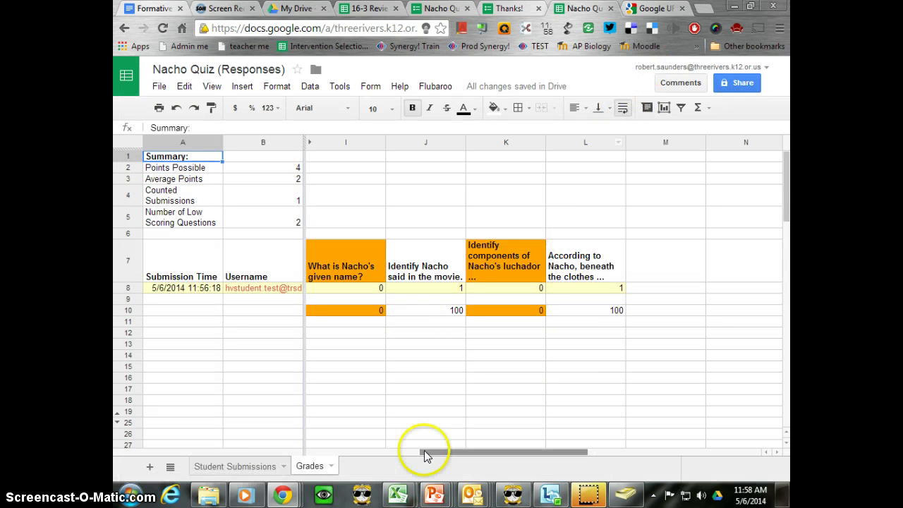
# Open a new incognito window and load the google.com homepage.
pyautogui.moveTo(295, 498)
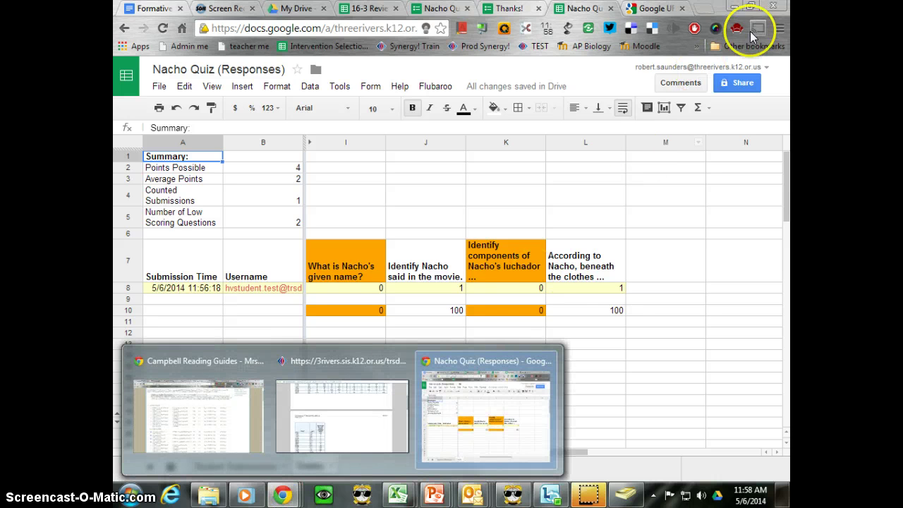
pyautogui.click(780, 28)
pyautogui.click(591, 82)
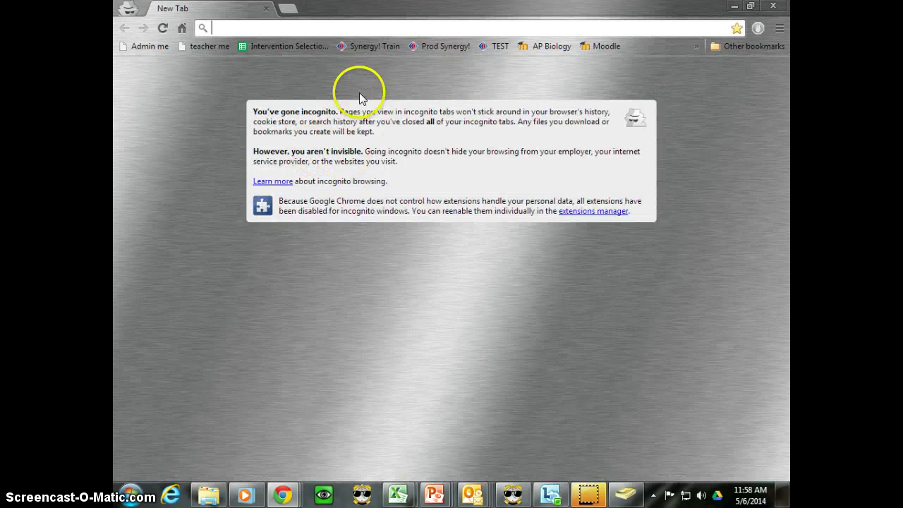
pyautogui.write('google.')
pyautogui.press('Return')
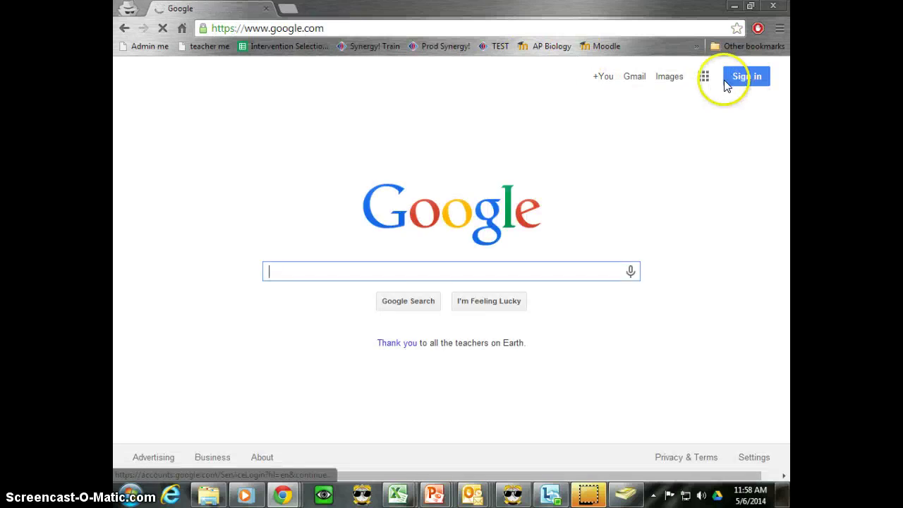
# Sign in to Google with the student test account's email and password.
pyautogui.click(727, 84)
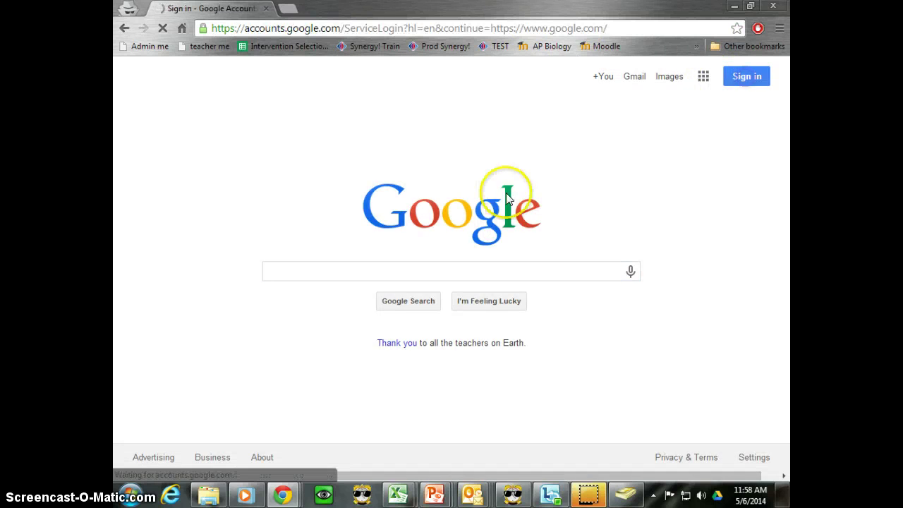
pyautogui.click(411, 297)
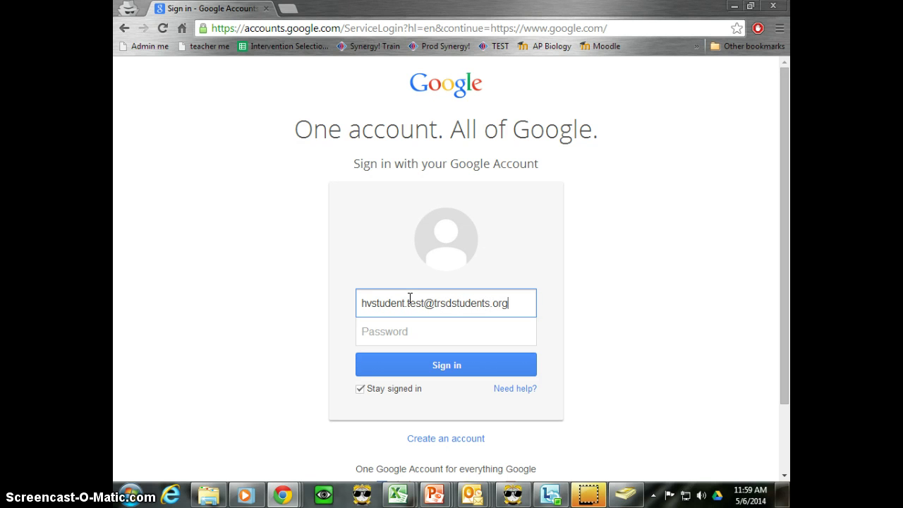
pyautogui.press('Tab')
pyautogui.write('*')
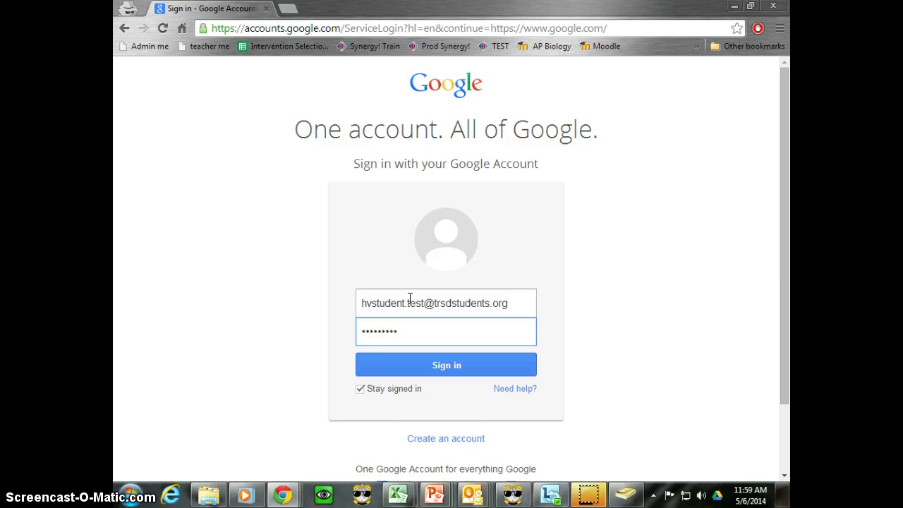
pyautogui.press('BackSpace')
pyautogui.press('BackSpace')
pyautogui.press('BackSpace')
pyautogui.press('BackSpace')
pyautogui.press('BackSpace')
pyautogui.press('BackSpace')
pyautogui.press('BackSpace')
pyautogui.press('BackSpace')
pyautogui.write('*')
pyautogui.press('Return')
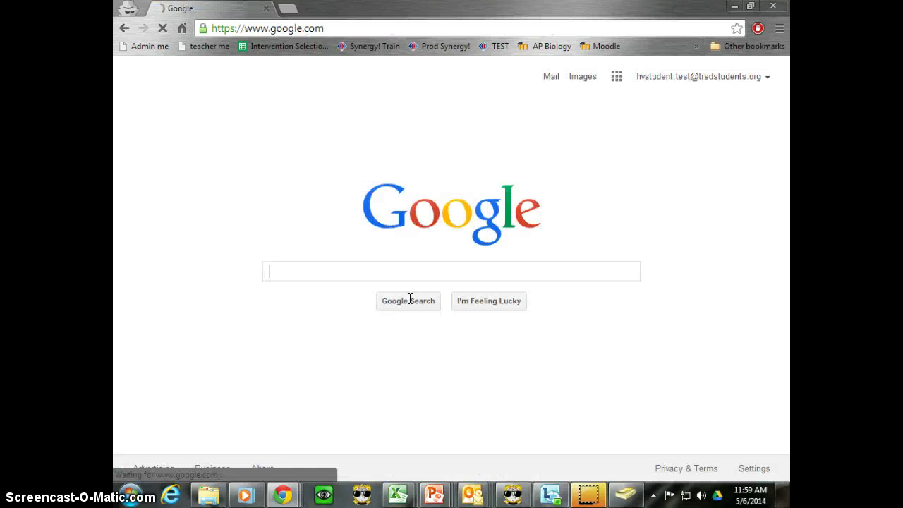
# Open the student's Gmail inbox from the Google apps grid and dismiss the images notice.
pyautogui.click(617, 78)
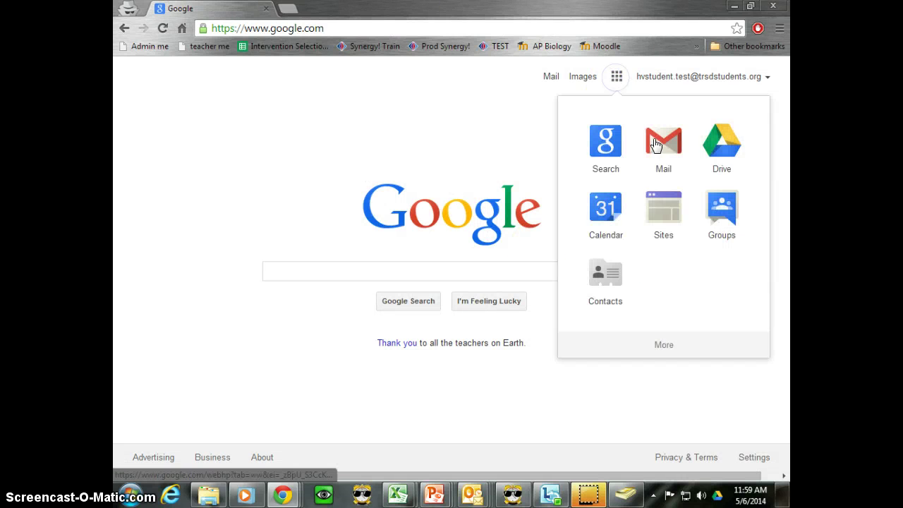
pyautogui.click(653, 139)
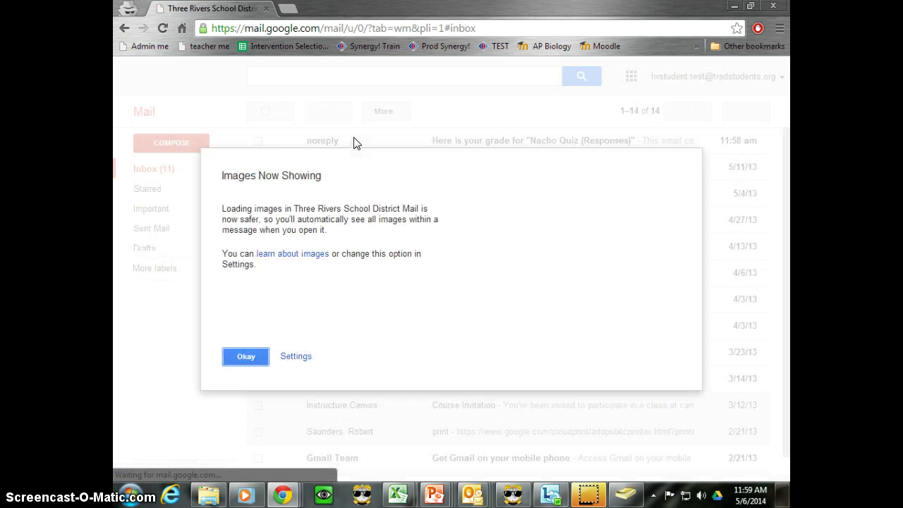
pyautogui.click(247, 357)
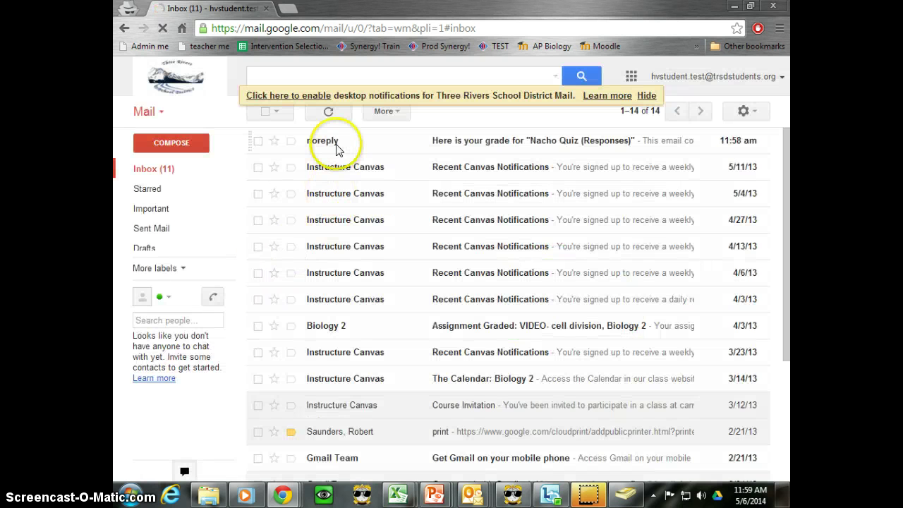
# Open the Nacho Quiz grade email and read the 2 / 4 score and per-question feedback.
pyautogui.click(486, 137)
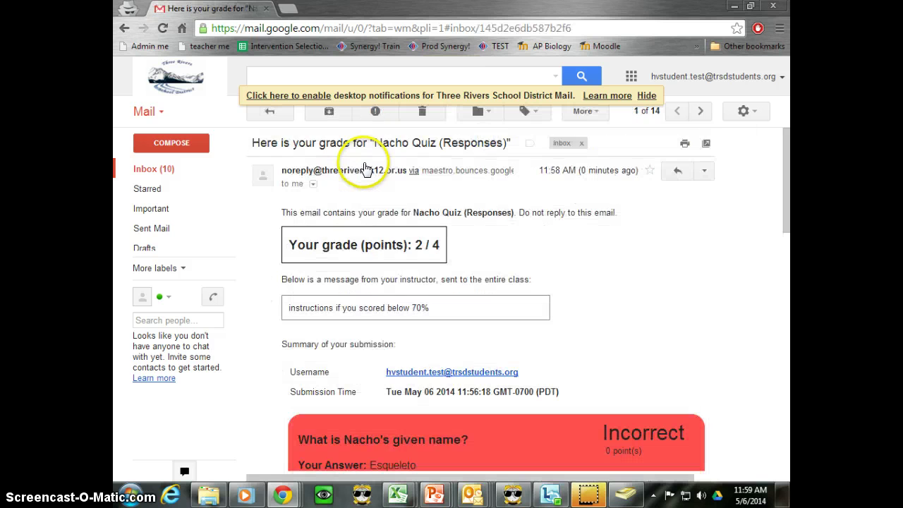
pyautogui.scroll(-3, 621, 263)
pyautogui.scroll(-5, 621, 263)
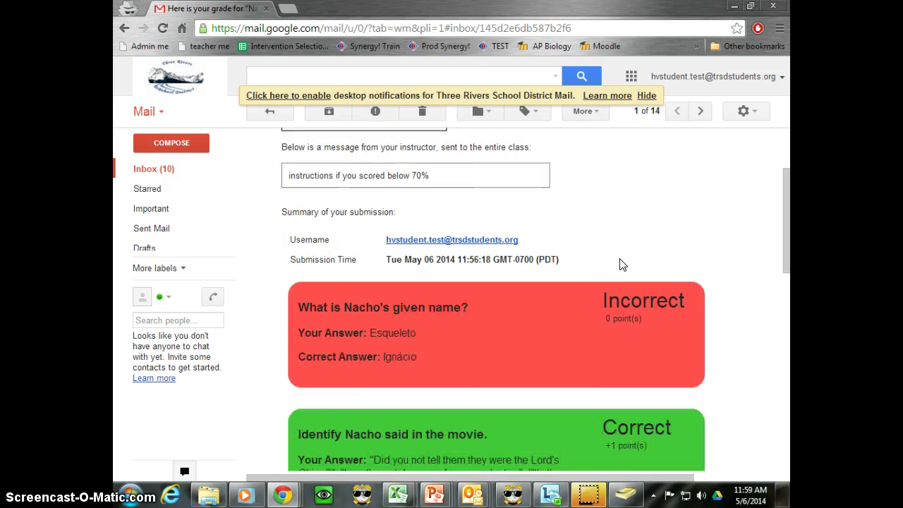
pyautogui.scroll(-3, 621, 264)
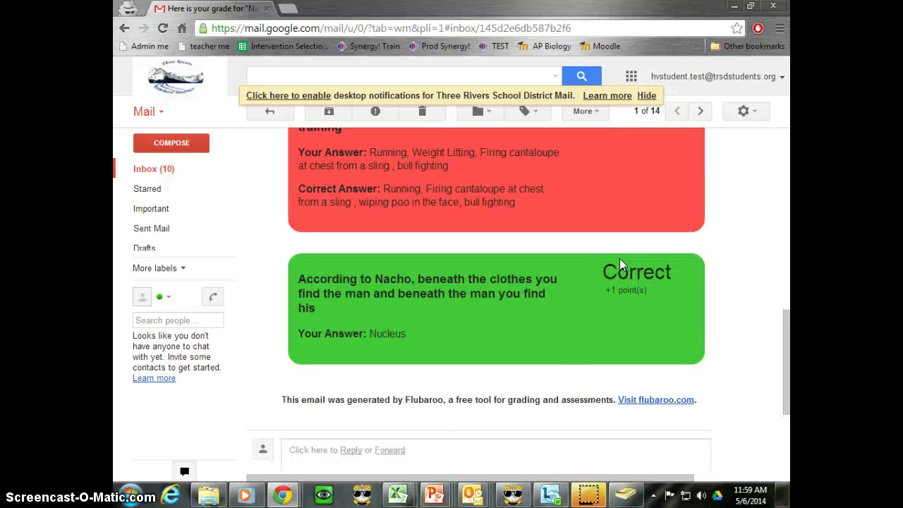
pyautogui.scroll(-1, 621, 265)
pyautogui.scroll(10, 619, 264)
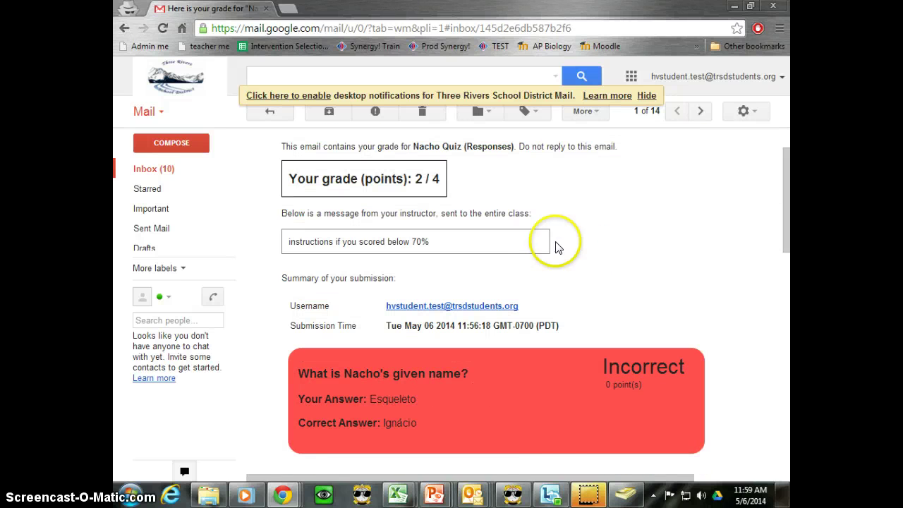